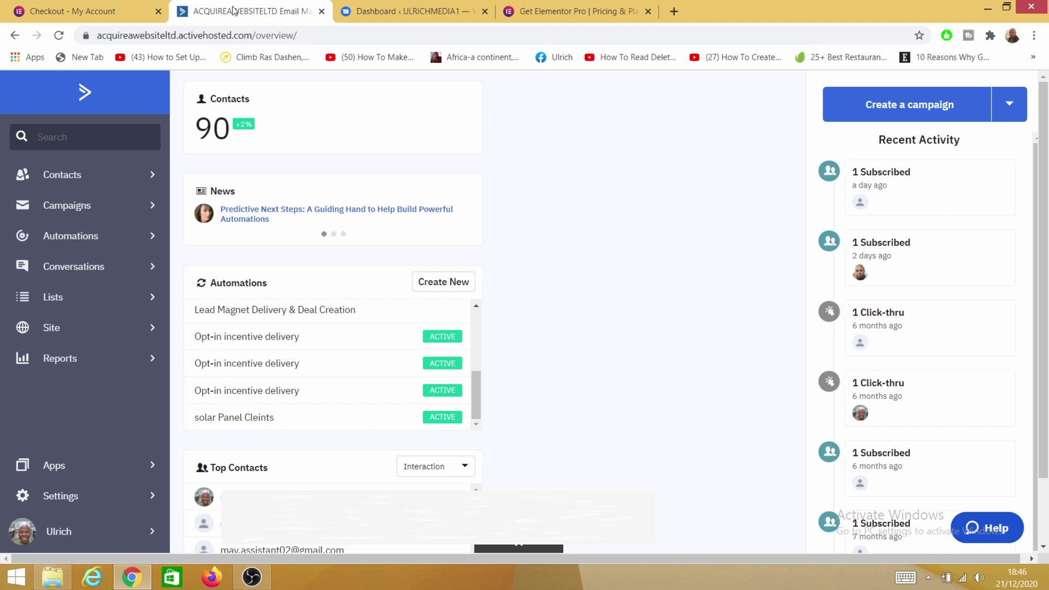
Switch to the Elementor pricing page and review the Free, Personal, Plus and Expert plans.
{"action": "left_click", "coordinate": [383, 11]}
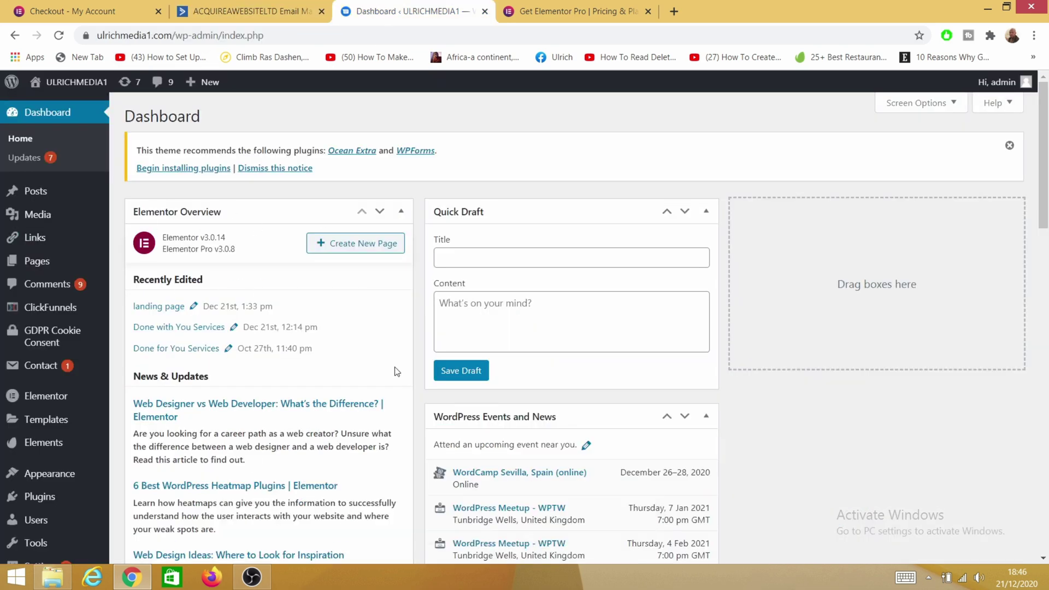
{"action": "left_click", "coordinate": [556, 12]}
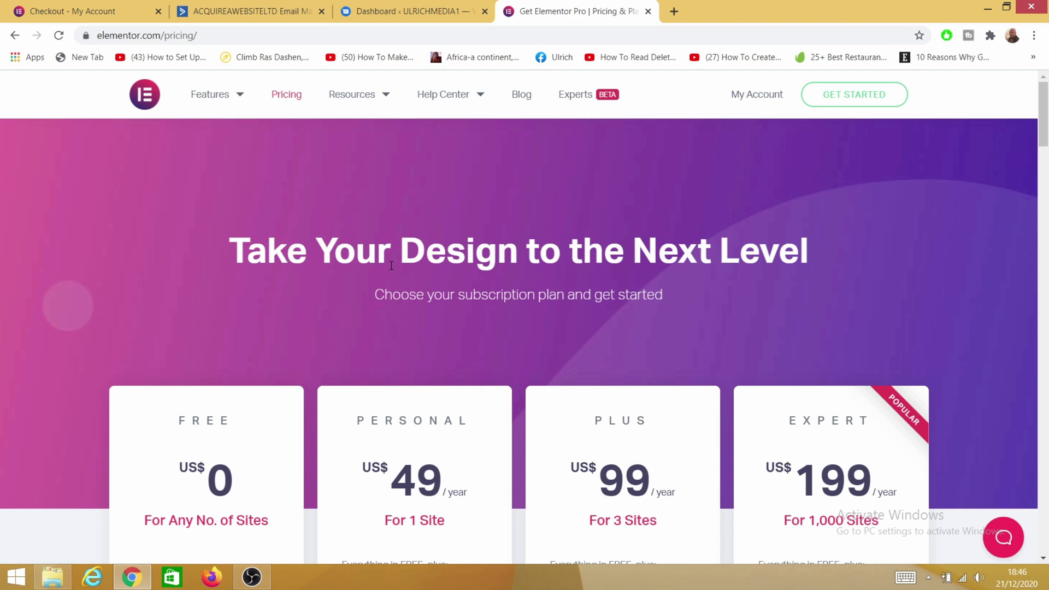
{"action": "scroll", "coordinate": [195, 395], "scroll_direction": "down", "scroll_amount": 1}
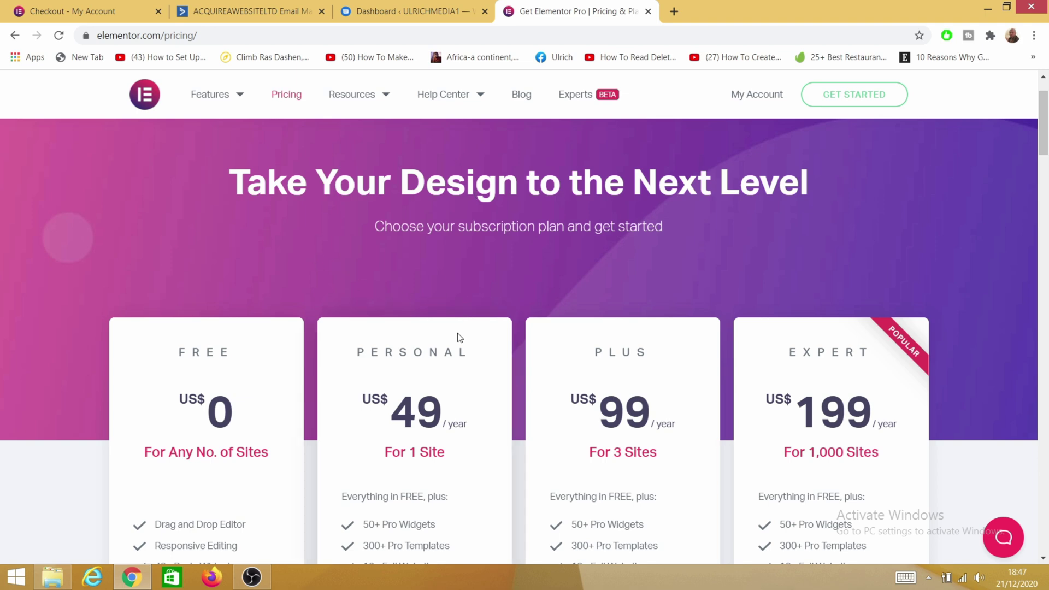
{"action": "scroll", "coordinate": [395, 405], "scroll_direction": "down", "scroll_amount": 1}
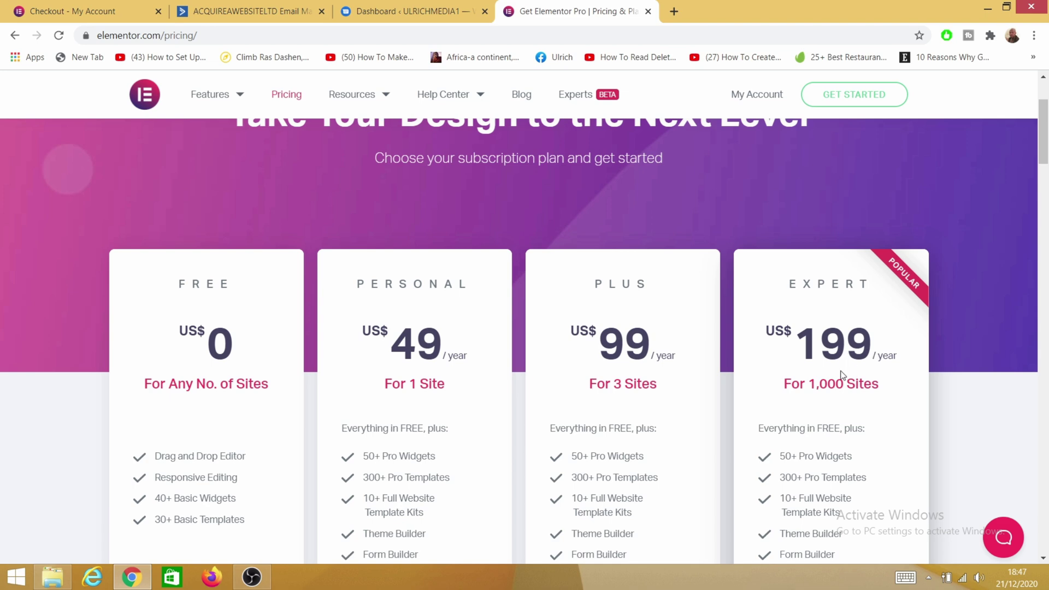
{"action": "scroll", "coordinate": [833, 376], "scroll_direction": "down", "scroll_amount": 3}
{"action": "scroll", "coordinate": [831, 375], "scroll_direction": "up", "scroll_amount": 3}
Examine the Expert plan's yearly price, 1,000-site allowance and included features on the pricing page.
{"action": "left_click_drag", "start_coordinate": [796, 341], "coordinate": [872, 344]}
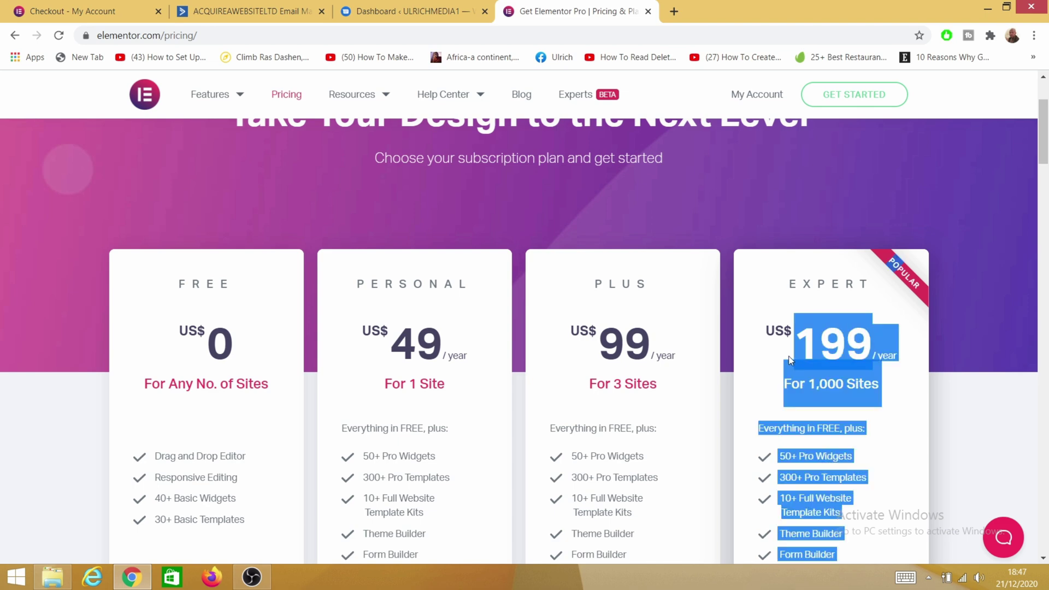
{"action": "left_click", "coordinate": [776, 364]}
{"action": "scroll", "coordinate": [781, 372], "scroll_direction": "down", "scroll_amount": 6}
{"action": "scroll", "coordinate": [788, 374], "scroll_direction": "up", "scroll_amount": 4}
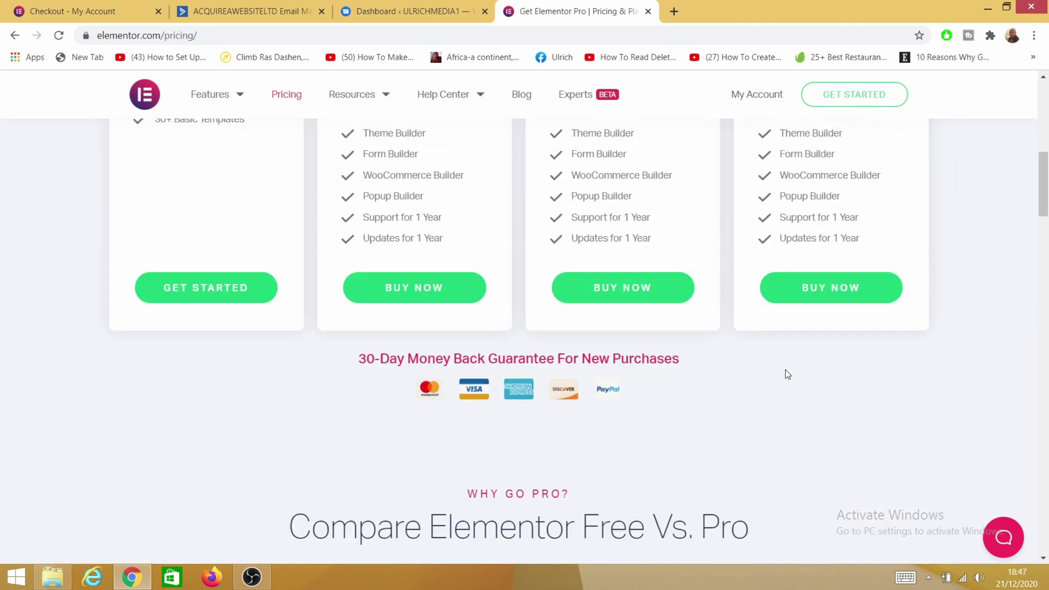
{"action": "left_click_drag", "start_coordinate": [874, 254], "coordinate": [809, 261]}
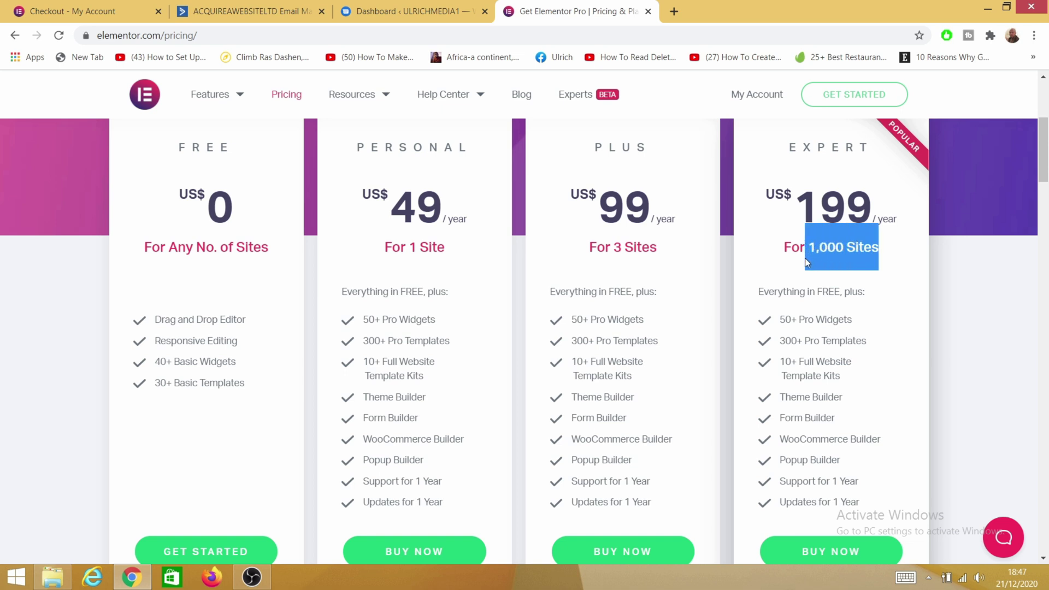
{"action": "left_click", "coordinate": [879, 283]}
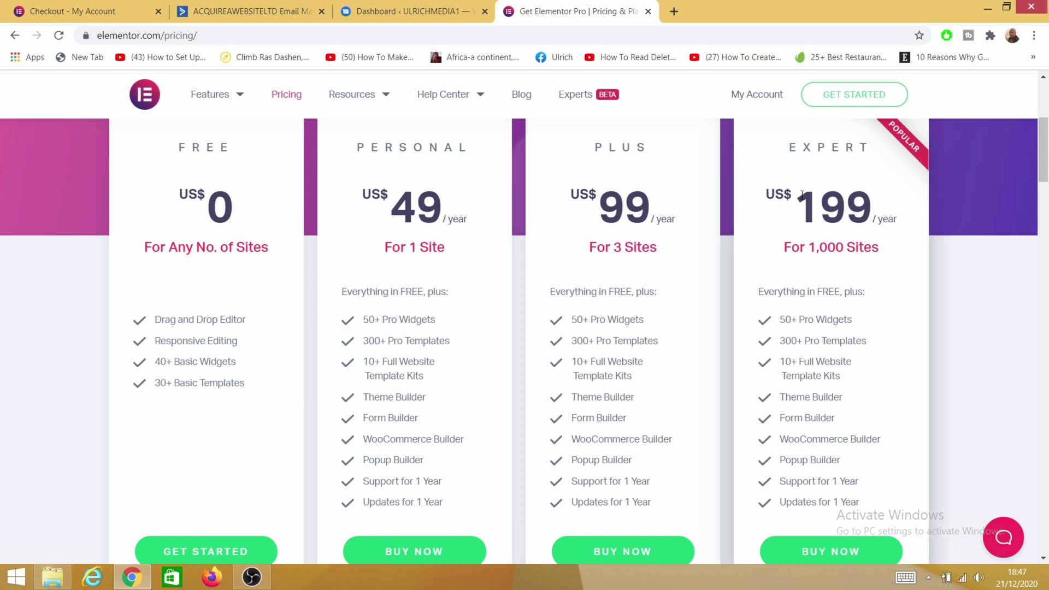
{"action": "left_click_drag", "start_coordinate": [808, 197], "coordinate": [861, 201]}
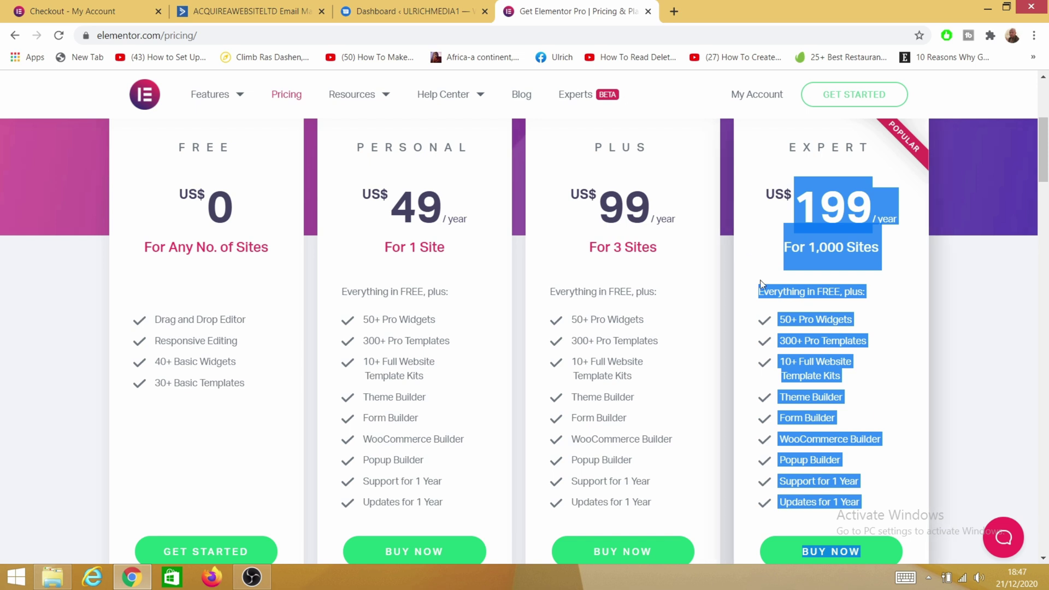
{"action": "left_click", "coordinate": [891, 290]}
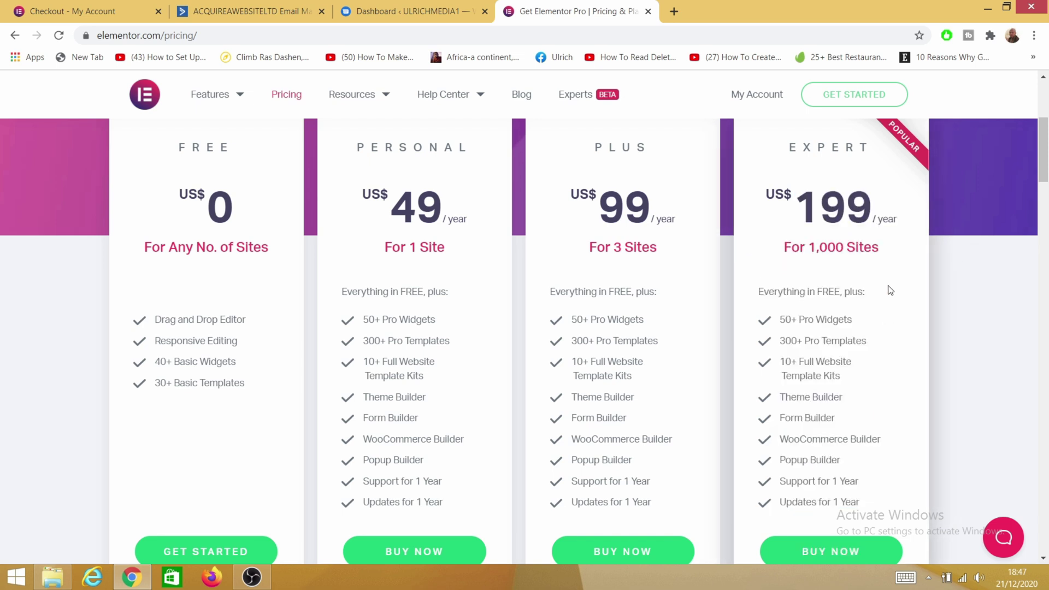
{"action": "scroll", "coordinate": [840, 274], "scroll_direction": "up", "scroll_amount": 3}
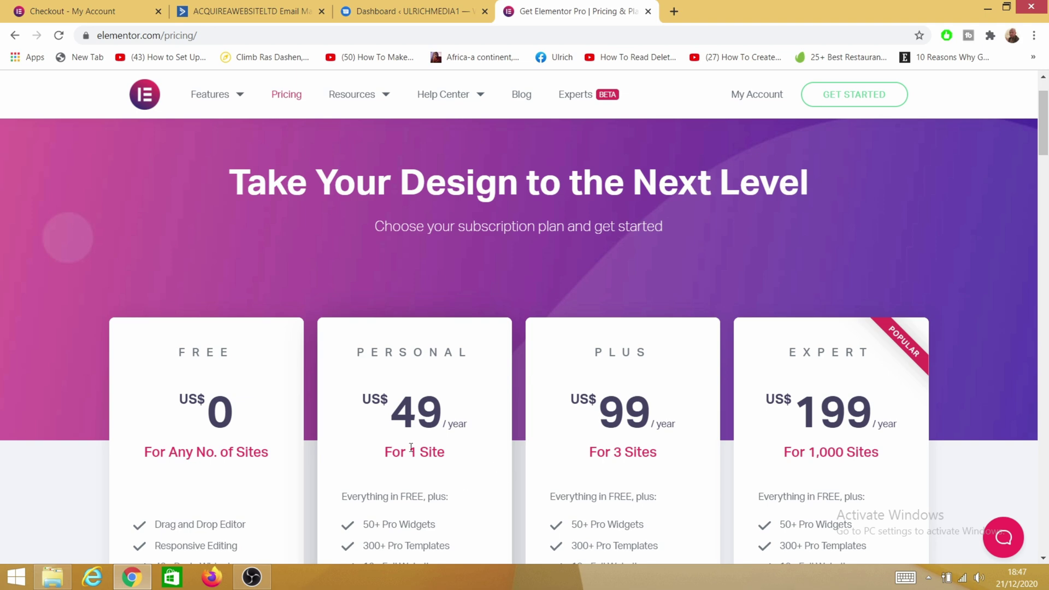
Switch to ActiveCampaign and open its Developer settings showing the API URL and key.
{"action": "left_click", "coordinate": [389, 14]}
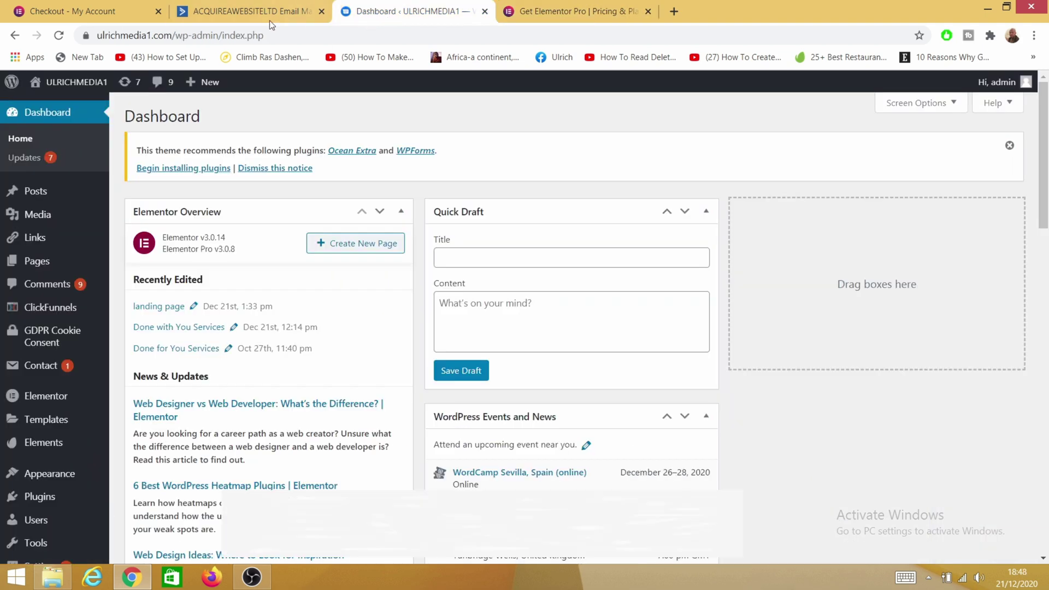
{"action": "left_click", "coordinate": [261, 15]}
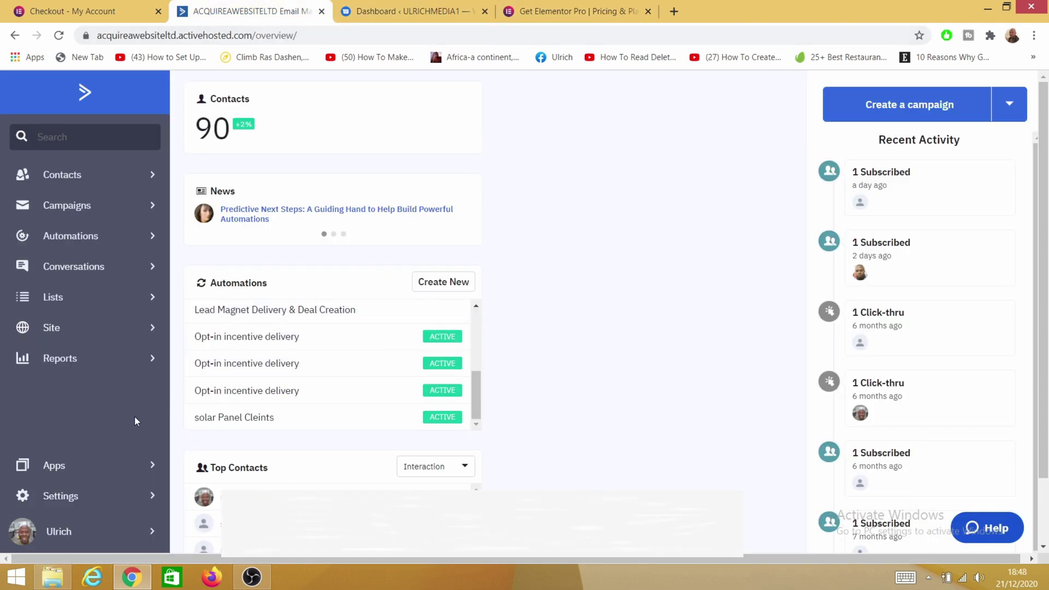
{"action": "left_click", "coordinate": [73, 501]}
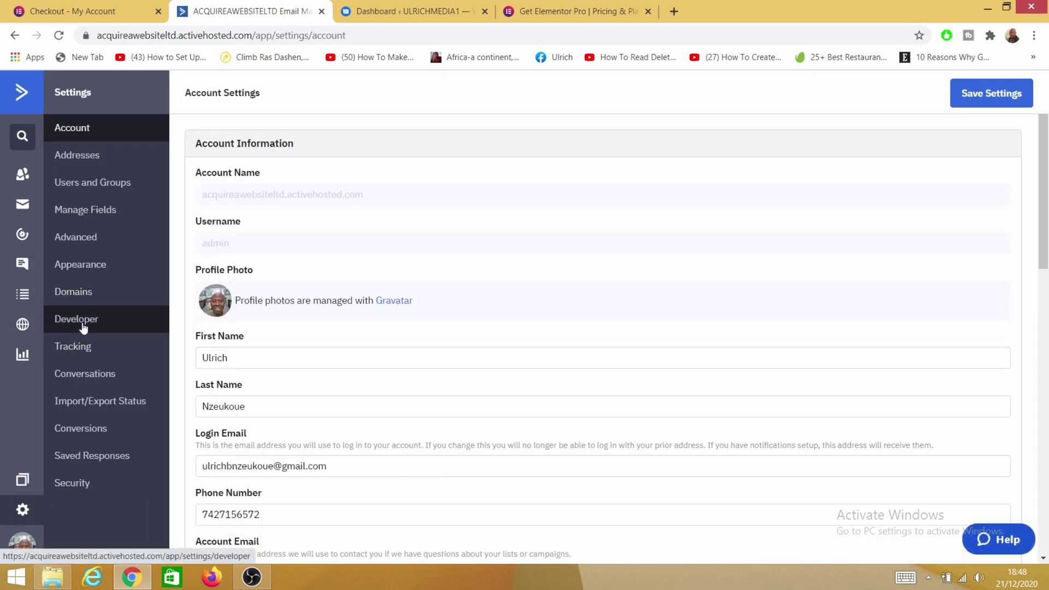
{"action": "left_click", "coordinate": [82, 321]}
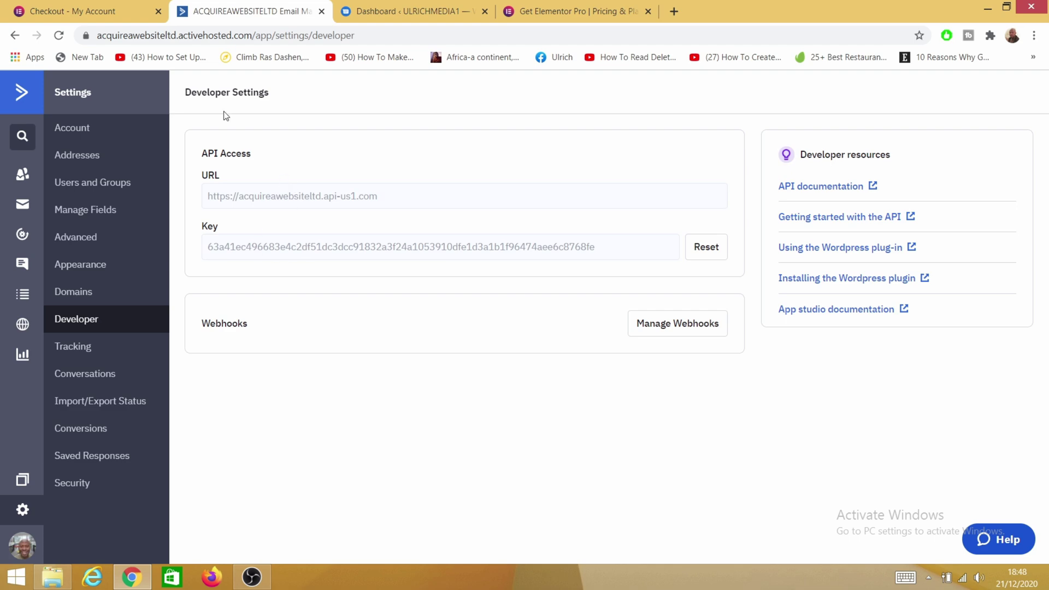
Switch to the WordPress dashboard and open the ActiveCampaign API fields in Elementor's integration settings.
{"action": "left_click", "coordinate": [378, 10]}
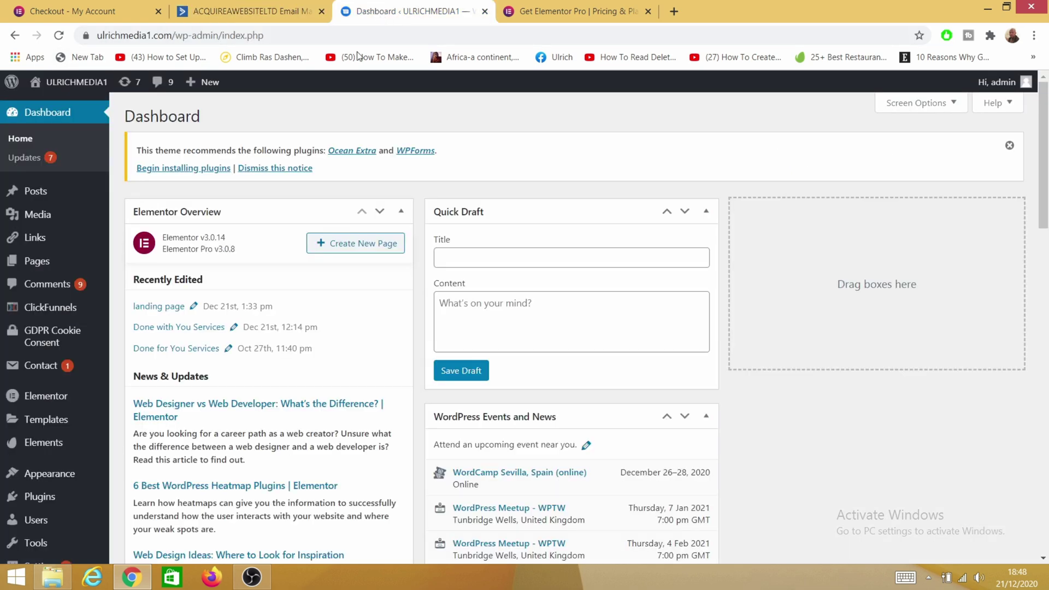
{"action": "mouse_move", "coordinate": [56, 405]}
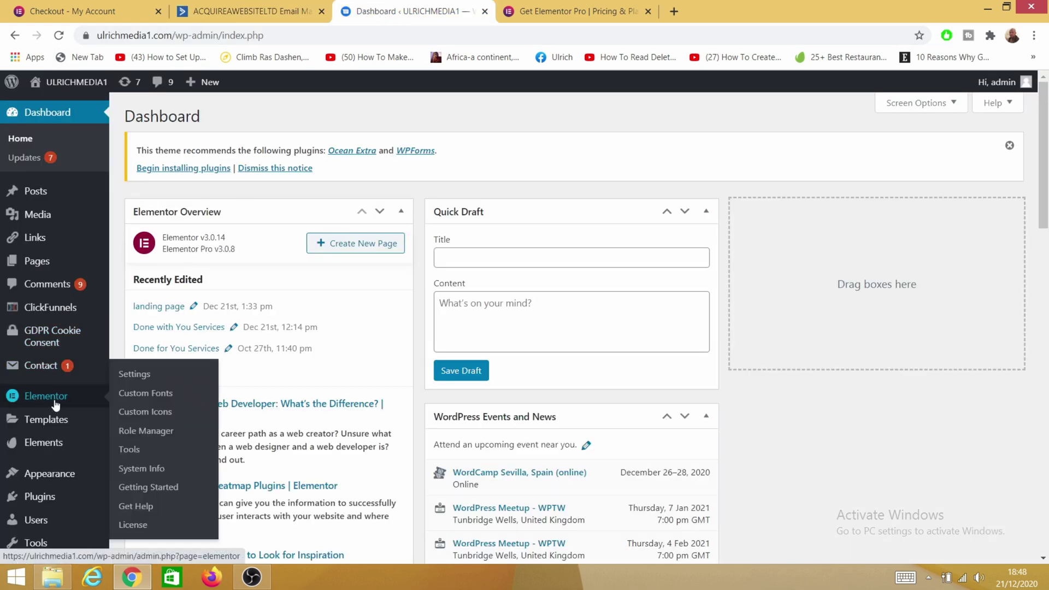
{"action": "left_click", "coordinate": [140, 376]}
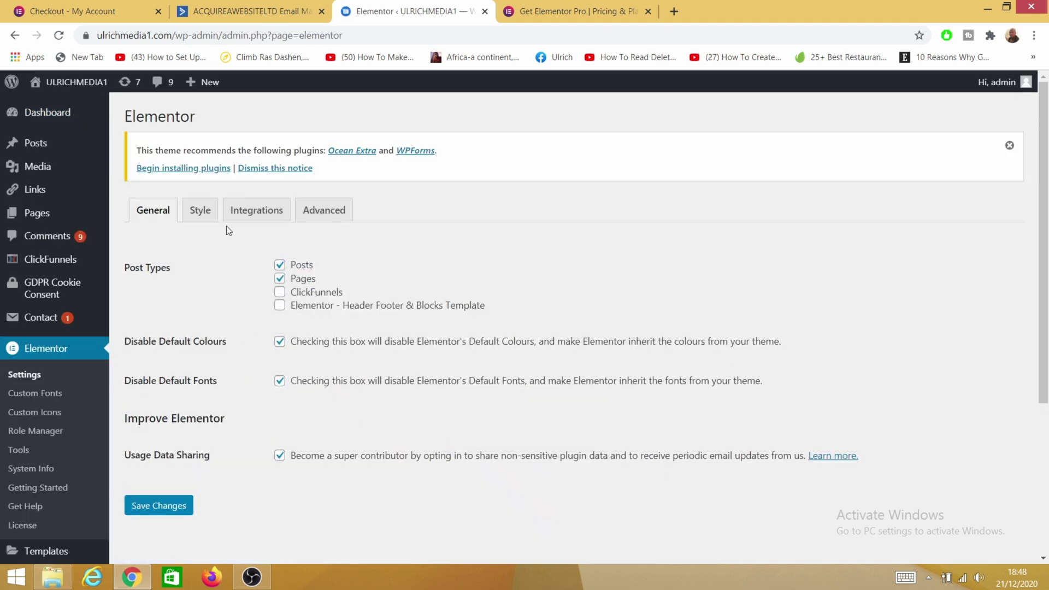
{"action": "left_click", "coordinate": [254, 214]}
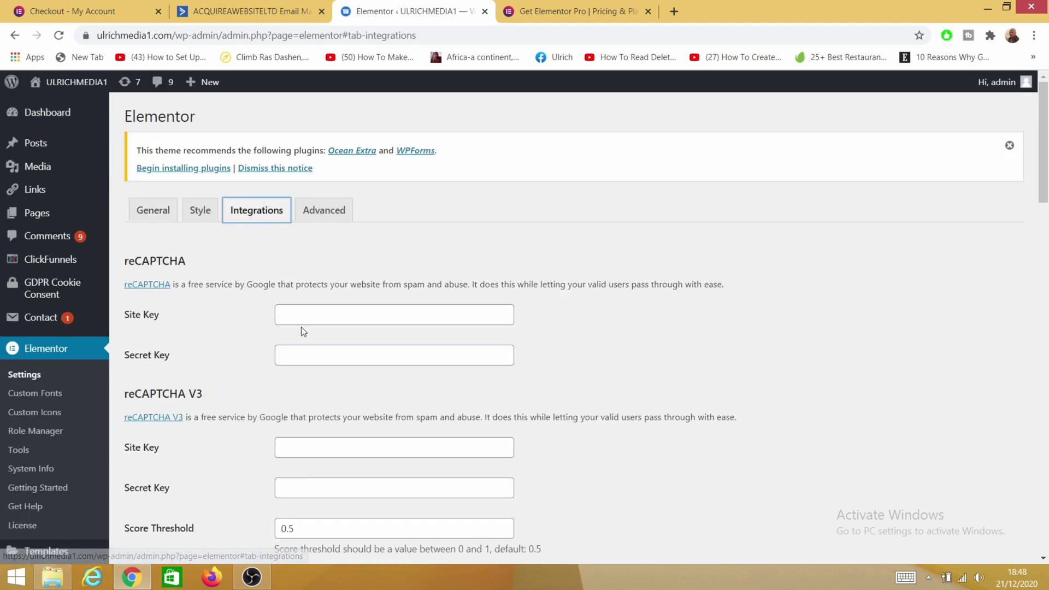
{"action": "scroll", "coordinate": [304, 331], "scroll_direction": "down", "scroll_amount": 7}
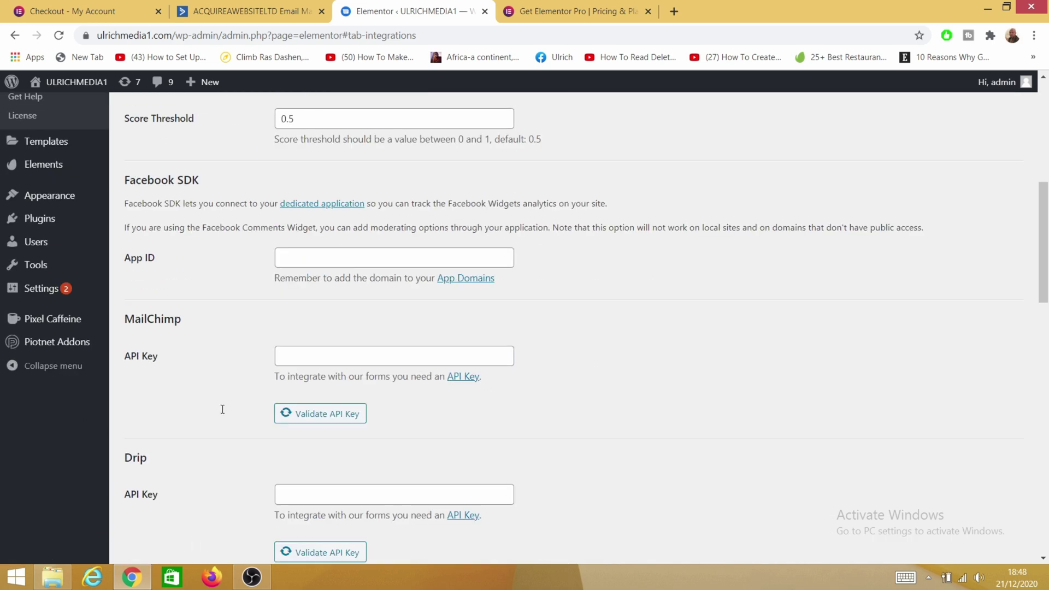
{"action": "scroll", "coordinate": [173, 387], "scroll_direction": "down", "scroll_amount": 5}
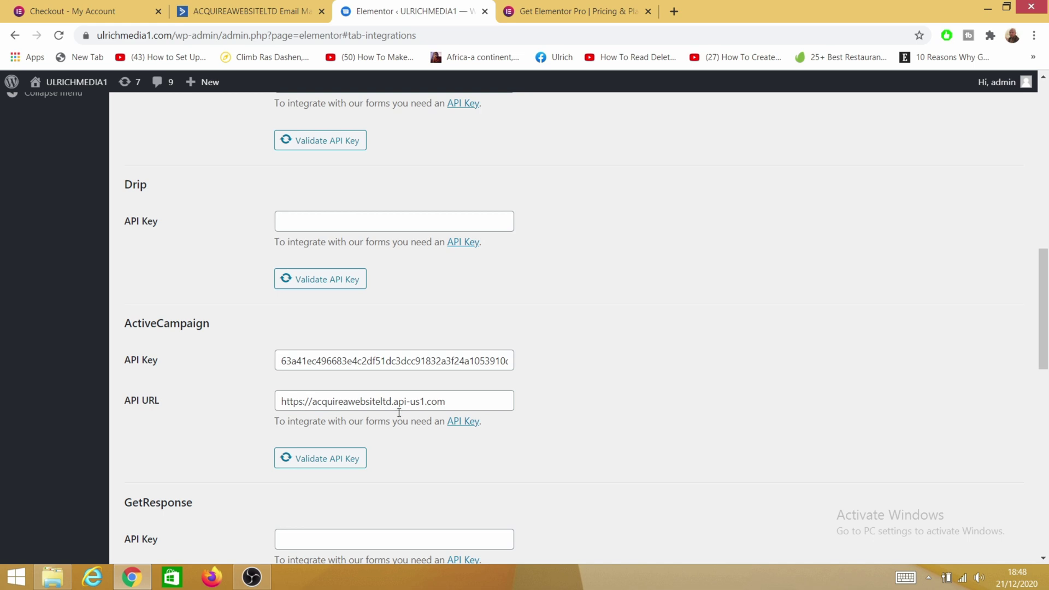
Select the API URL in ActiveCampaign's Developer settings, then check Elementor's integration settings through to the save option.
{"action": "left_click", "coordinate": [267, 7]}
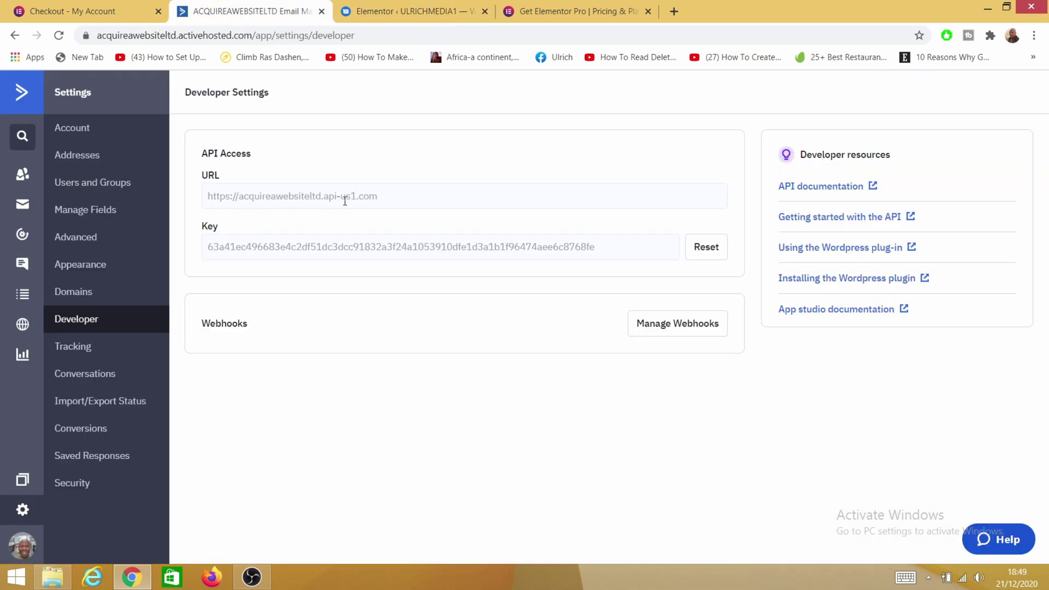
{"action": "left_click_drag", "start_coordinate": [382, 198], "coordinate": [200, 200]}
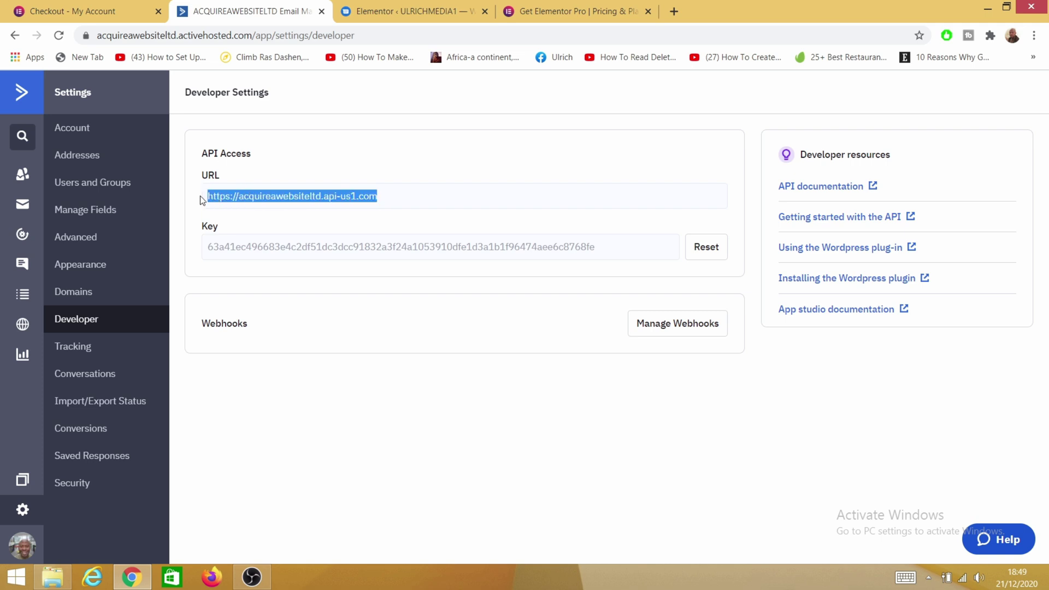
{"action": "right_click", "coordinate": [298, 200]}
{"action": "left_click", "coordinate": [394, 18]}
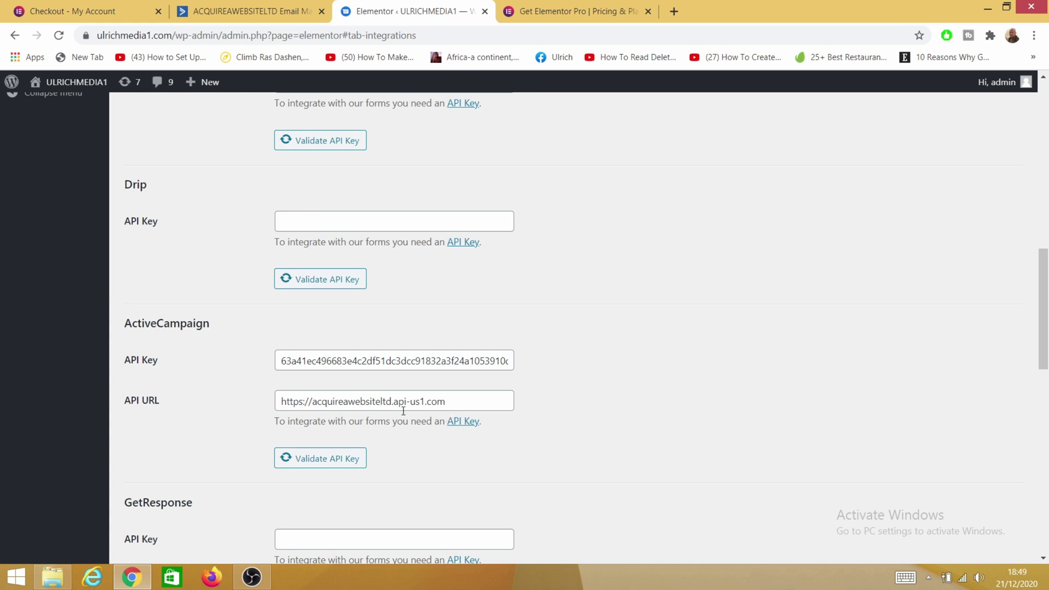
{"action": "scroll", "coordinate": [628, 366], "scroll_direction": "down", "scroll_amount": 15}
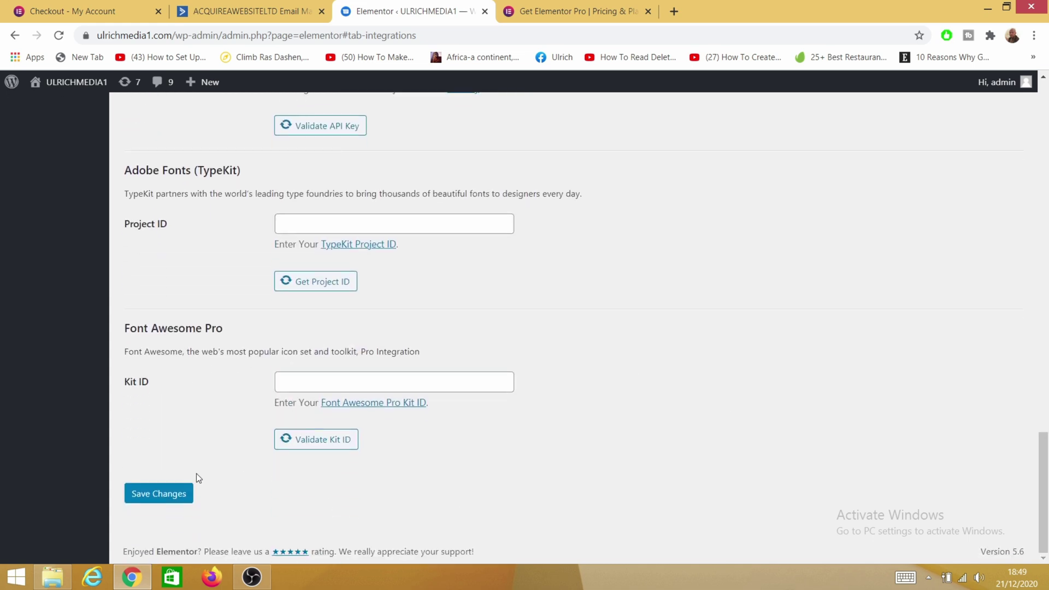
{"action": "scroll", "coordinate": [549, 328], "scroll_direction": "up", "scroll_amount": 20}
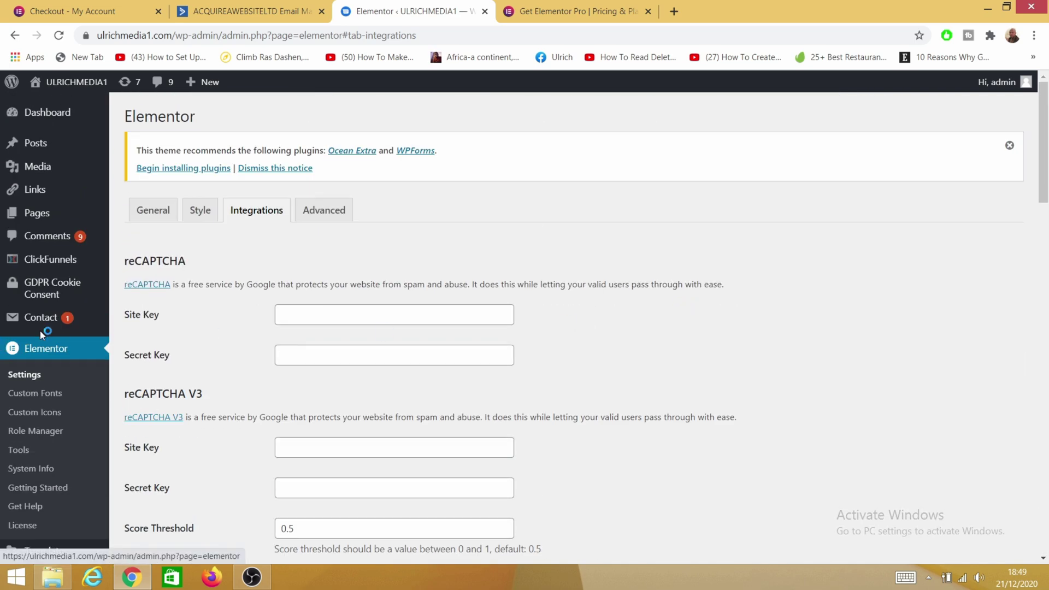
Open the Done for You Services page from the WordPress page list for editing with Elementor.
{"action": "left_click", "coordinate": [31, 218]}
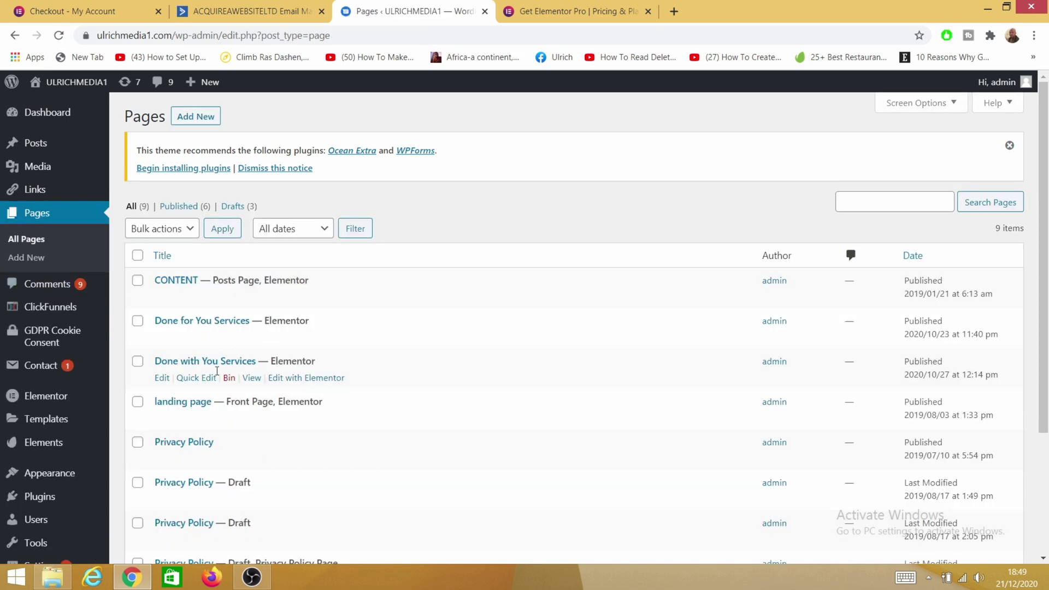
{"action": "scroll", "coordinate": [215, 368], "scroll_direction": "down", "scroll_amount": 1}
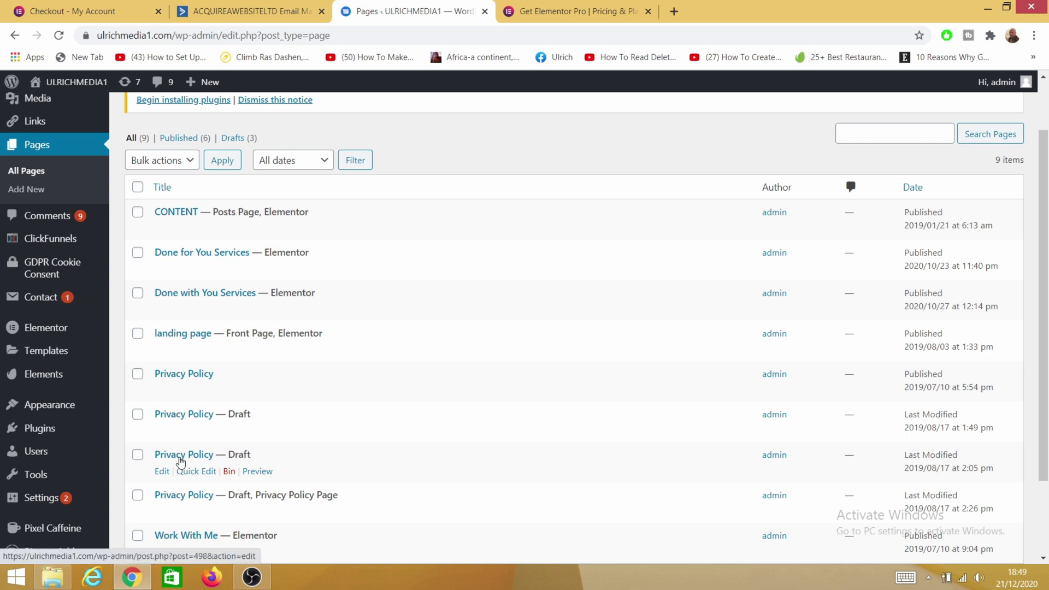
{"action": "scroll", "coordinate": [185, 455], "scroll_direction": "down", "scroll_amount": 1}
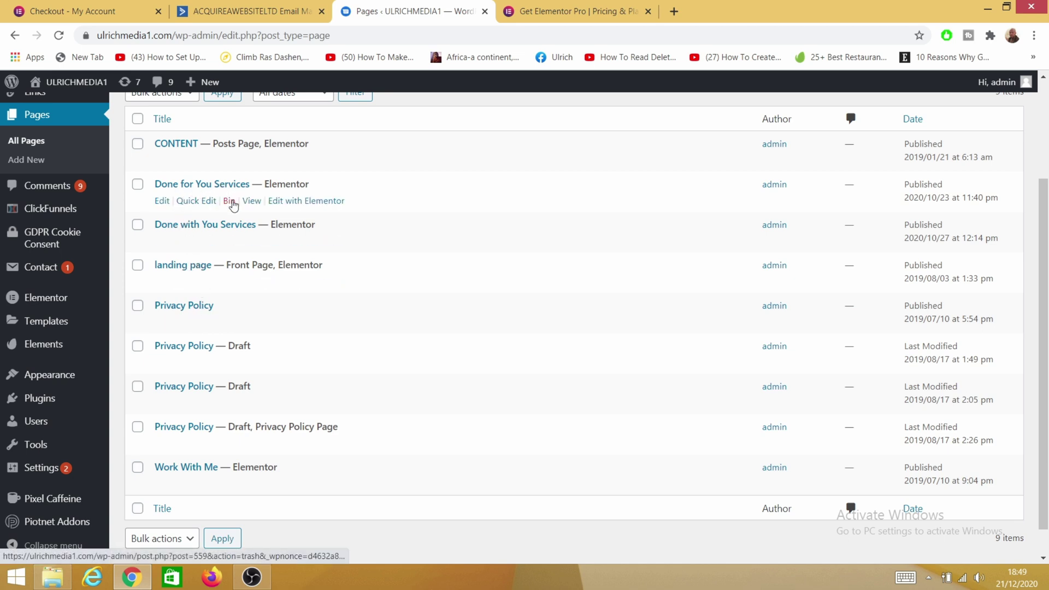
{"action": "left_click", "coordinate": [308, 201]}
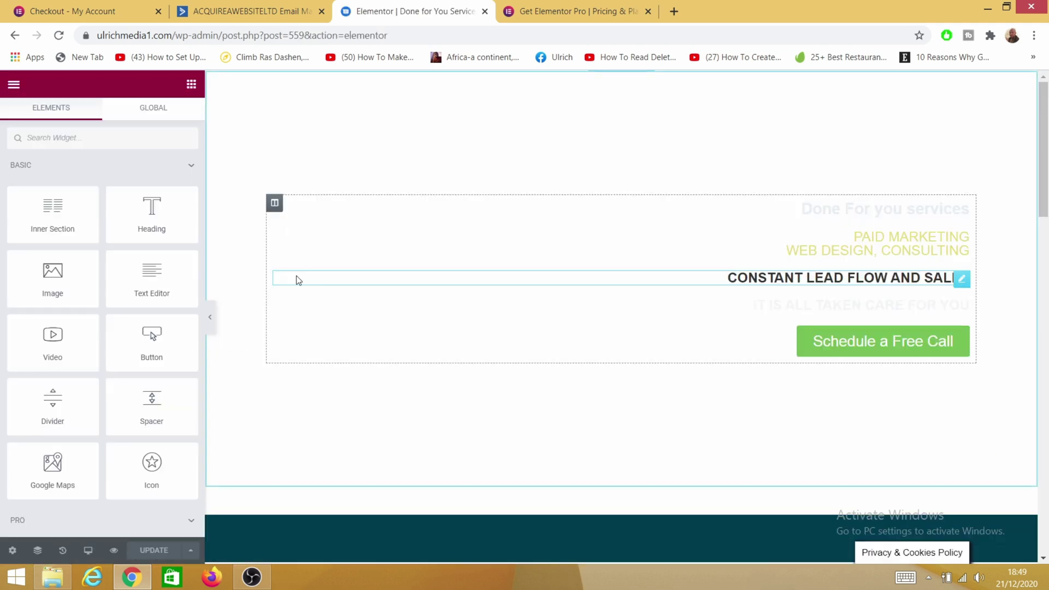
Insert a new single-column section directly above the empty spacer section that follows the Our Services text.
{"action": "scroll", "coordinate": [560, 324], "scroll_direction": "down", "scroll_amount": 6}
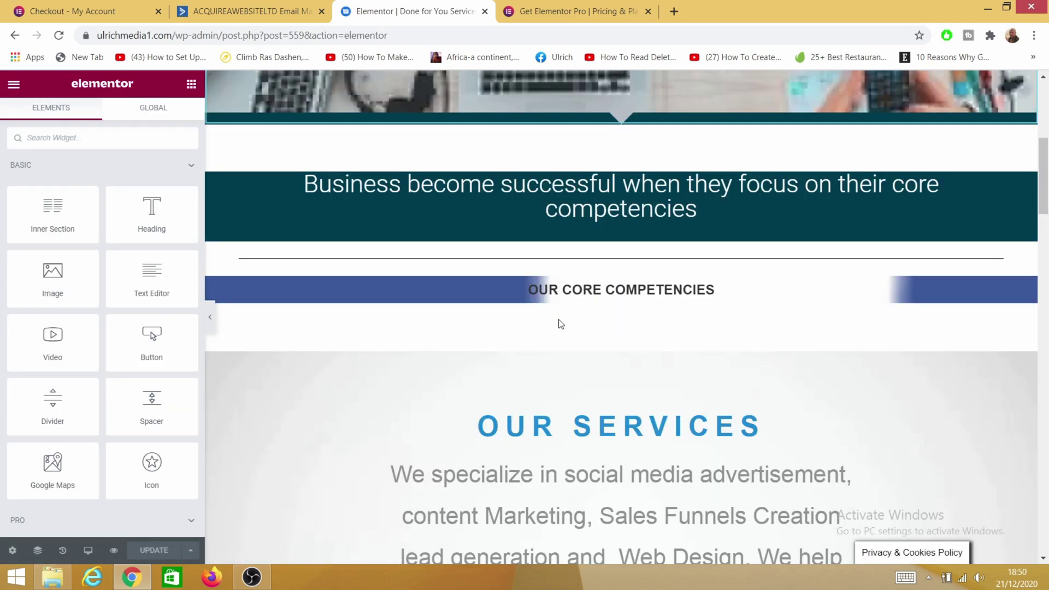
{"action": "scroll", "coordinate": [571, 317], "scroll_direction": "down", "scroll_amount": 5}
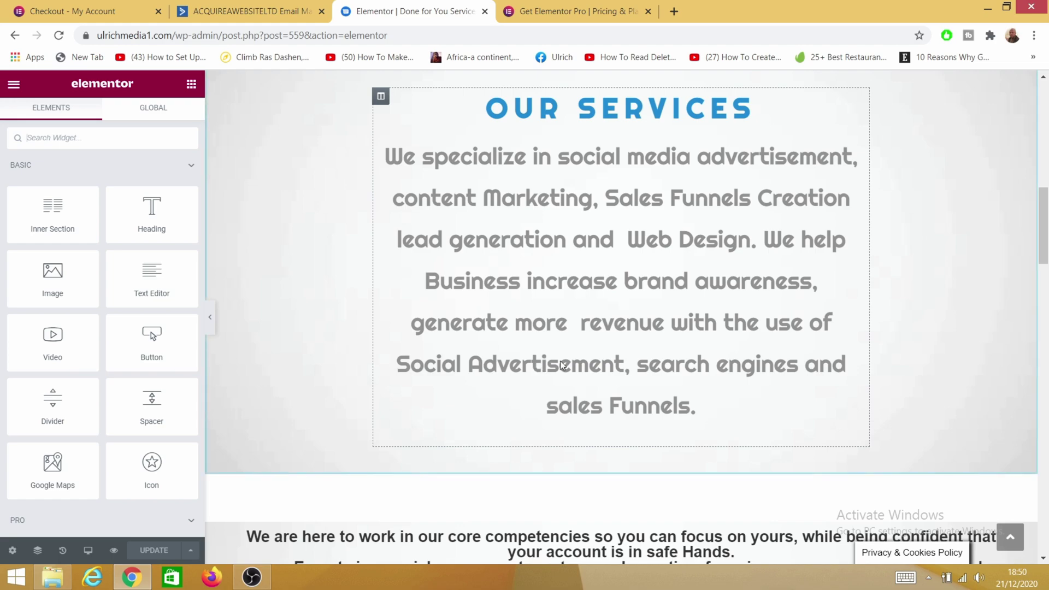
{"action": "scroll", "coordinate": [557, 366], "scroll_direction": "down", "scroll_amount": 11}
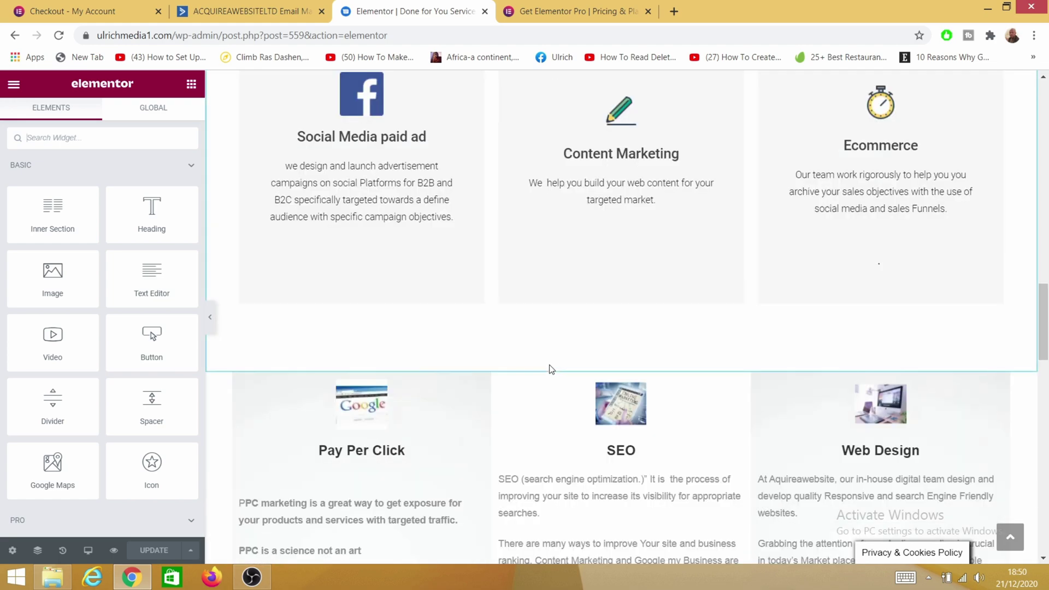
{"action": "scroll", "coordinate": [551, 369], "scroll_direction": "down", "scroll_amount": 14}
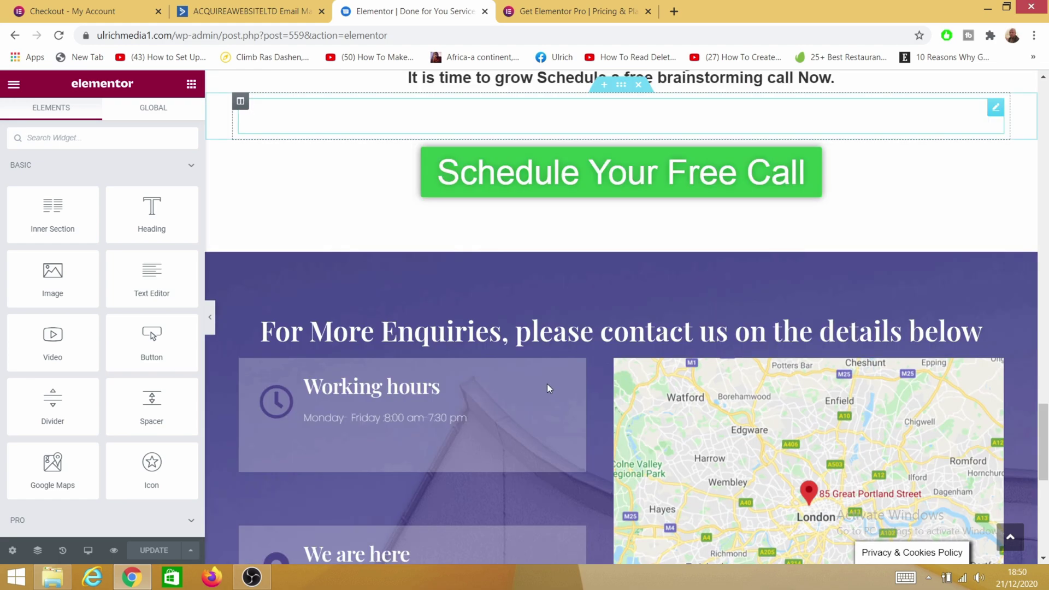
{"action": "scroll", "coordinate": [549, 389], "scroll_direction": "down", "scroll_amount": 1}
{"action": "scroll", "coordinate": [547, 377], "scroll_direction": "up", "scroll_amount": 8}
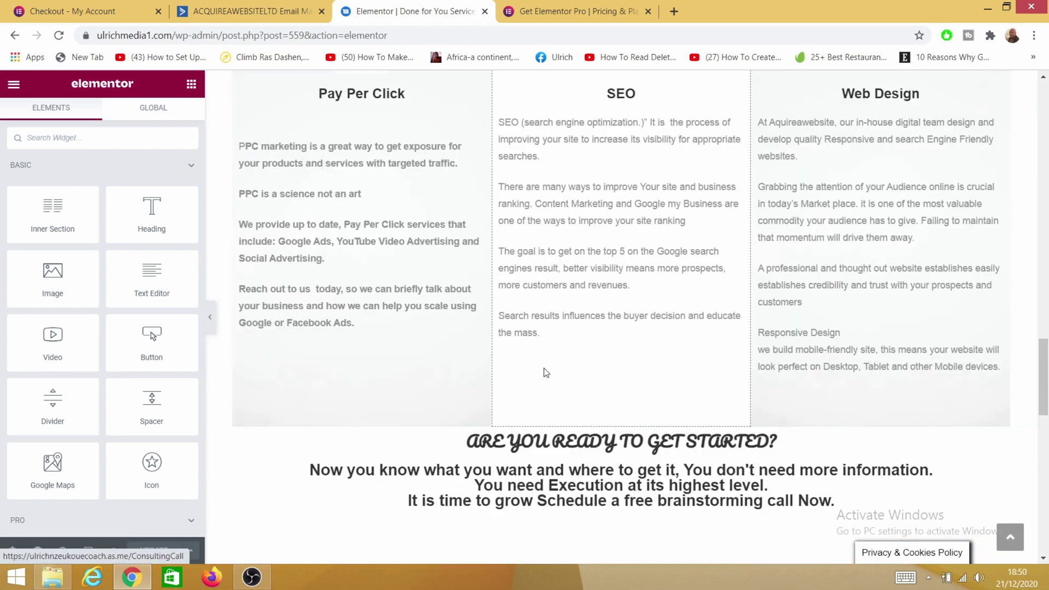
{"action": "scroll", "coordinate": [546, 373], "scroll_direction": "up", "scroll_amount": 3}
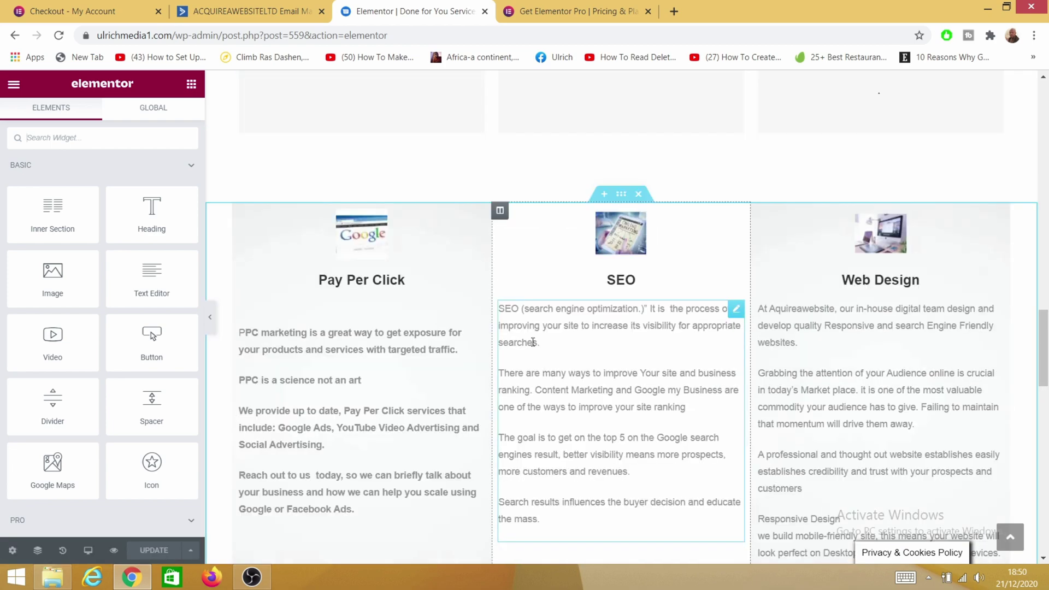
{"action": "scroll", "coordinate": [594, 336], "scroll_direction": "up", "scroll_amount": 8}
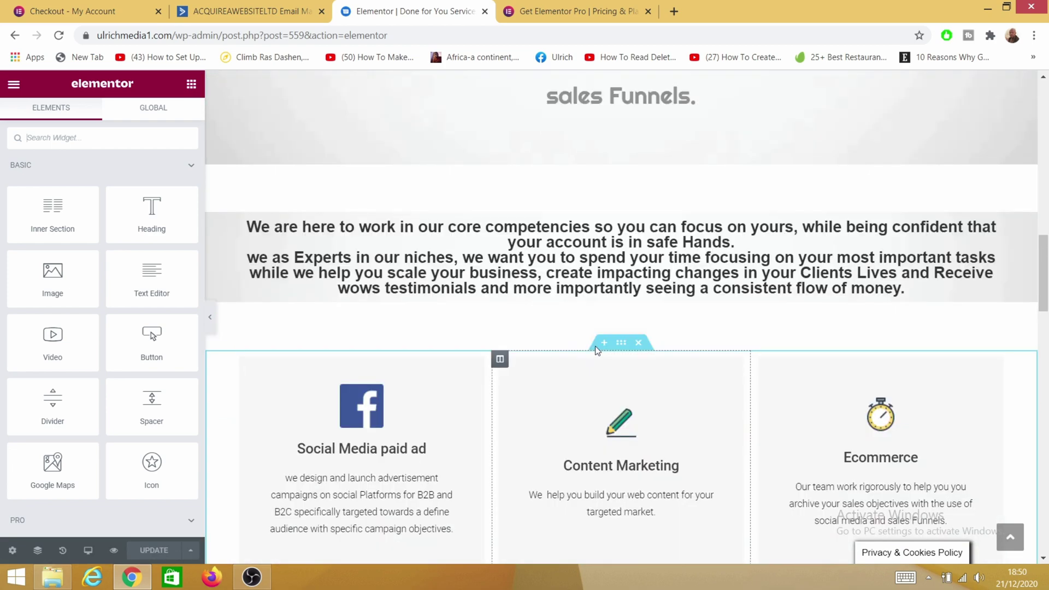
{"action": "scroll", "coordinate": [596, 350], "scroll_direction": "up", "scroll_amount": 2}
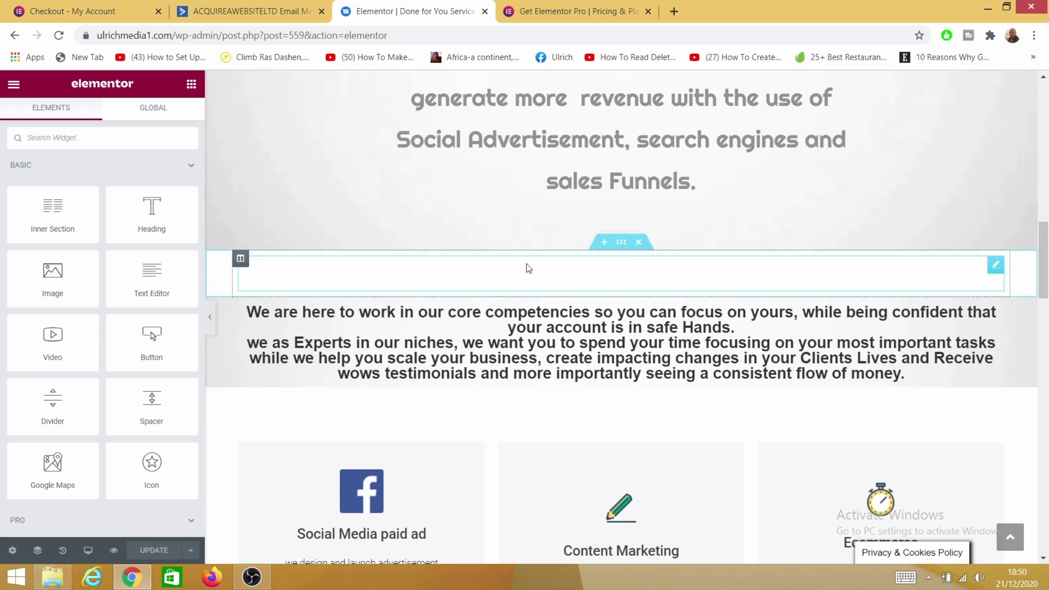
{"action": "left_click", "coordinate": [604, 245]}
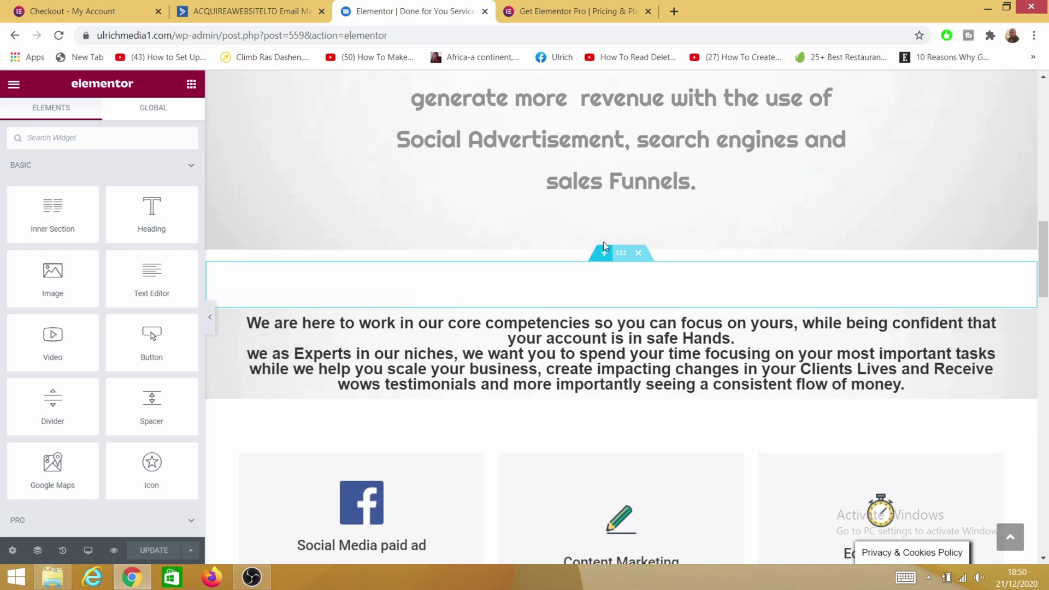
{"action": "left_click", "coordinate": [588, 315]}
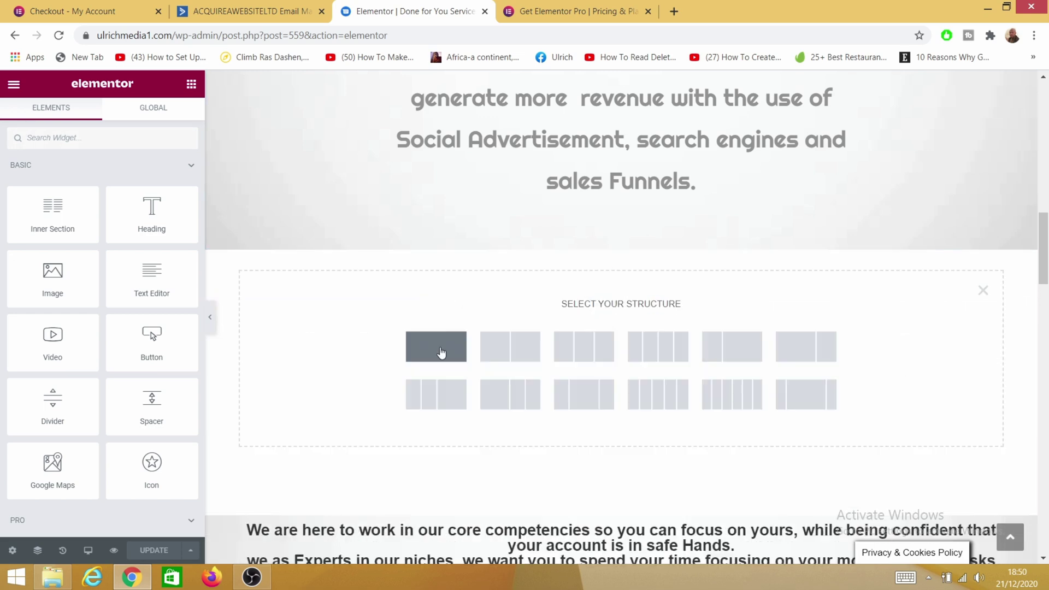
{"action": "left_click", "coordinate": [436, 347]}
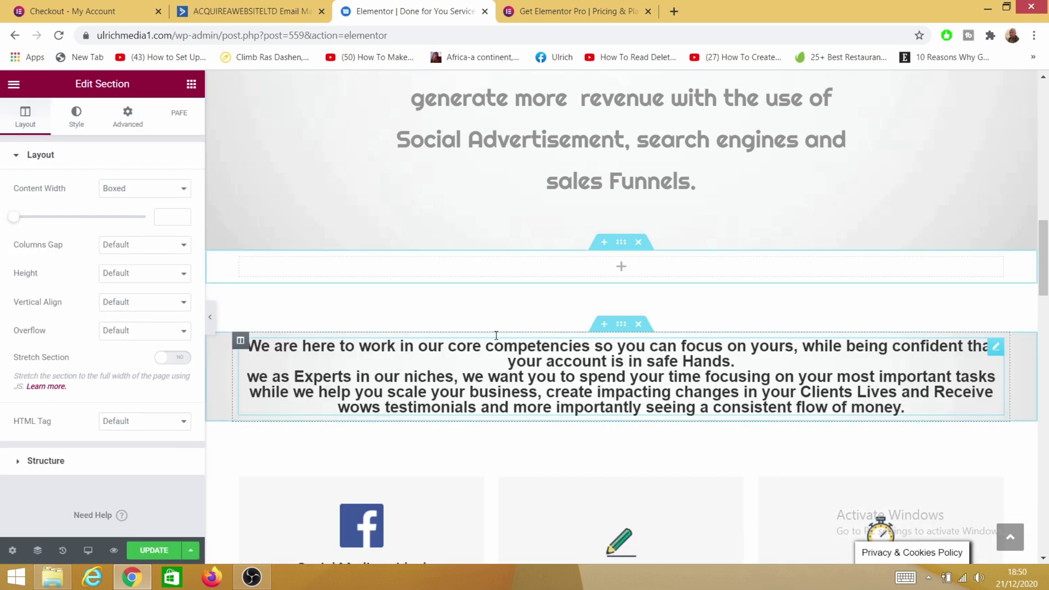
Find the Form widget, place it in the new empty section, and remove its Message field.
{"action": "left_click", "coordinate": [621, 269]}
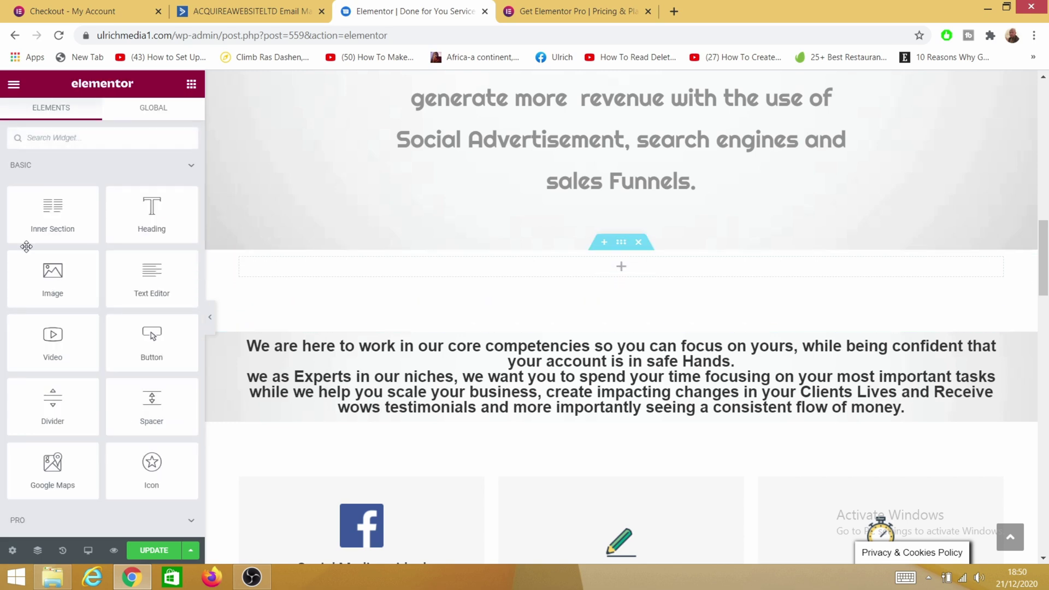
{"action": "scroll", "coordinate": [55, 303], "scroll_direction": "down", "scroll_amount": 3}
{"action": "scroll", "coordinate": [99, 216], "scroll_direction": "up", "scroll_amount": 3}
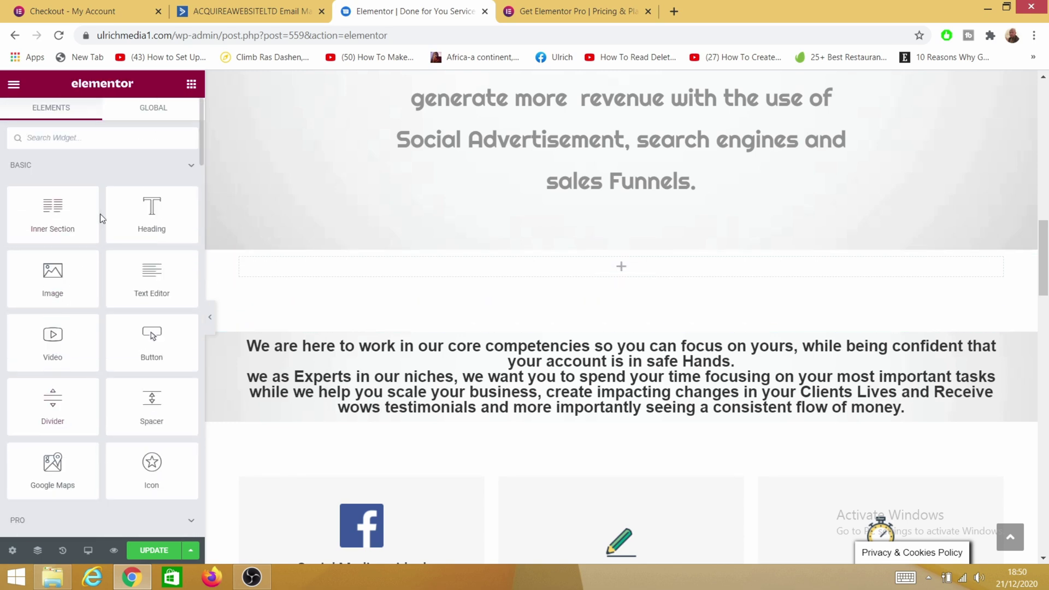
{"action": "left_click", "coordinate": [52, 139]}
{"action": "type", "text": "for"}
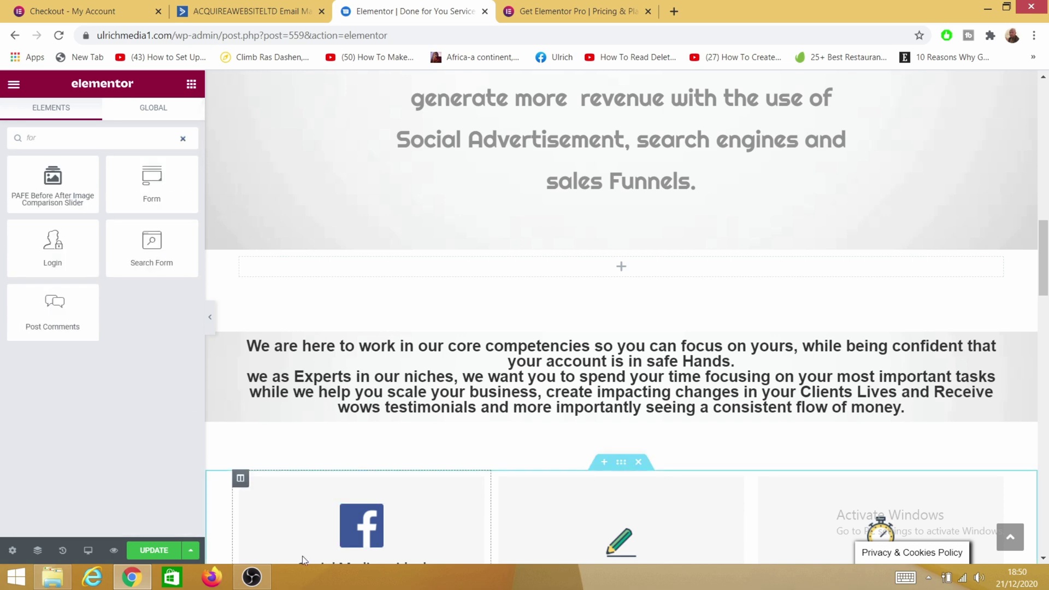
{"action": "left_click_drag", "start_coordinate": [152, 183], "coordinate": [638, 265]}
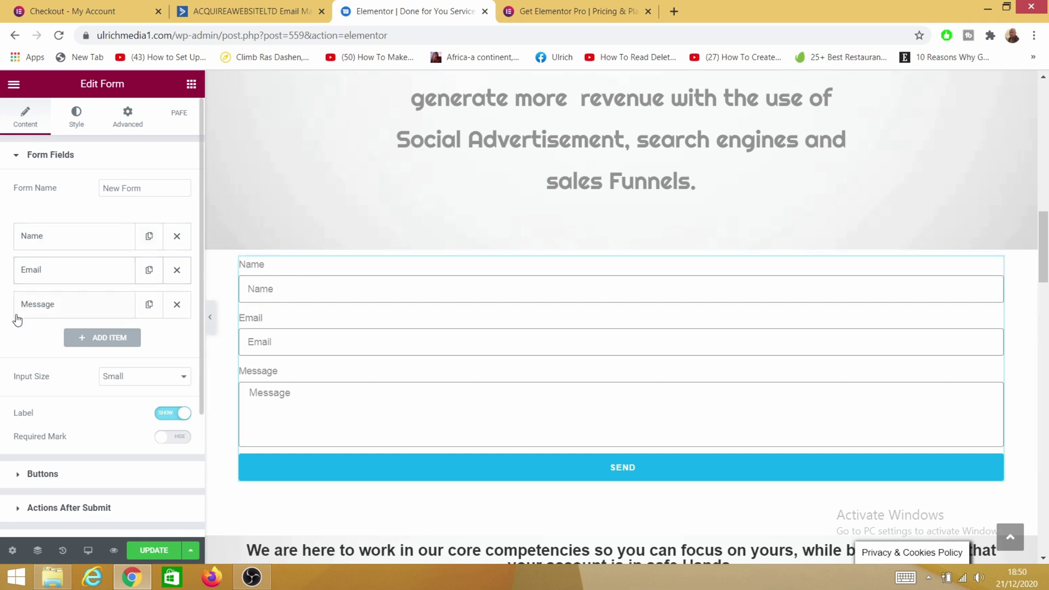
{"action": "left_click", "coordinate": [177, 304]}
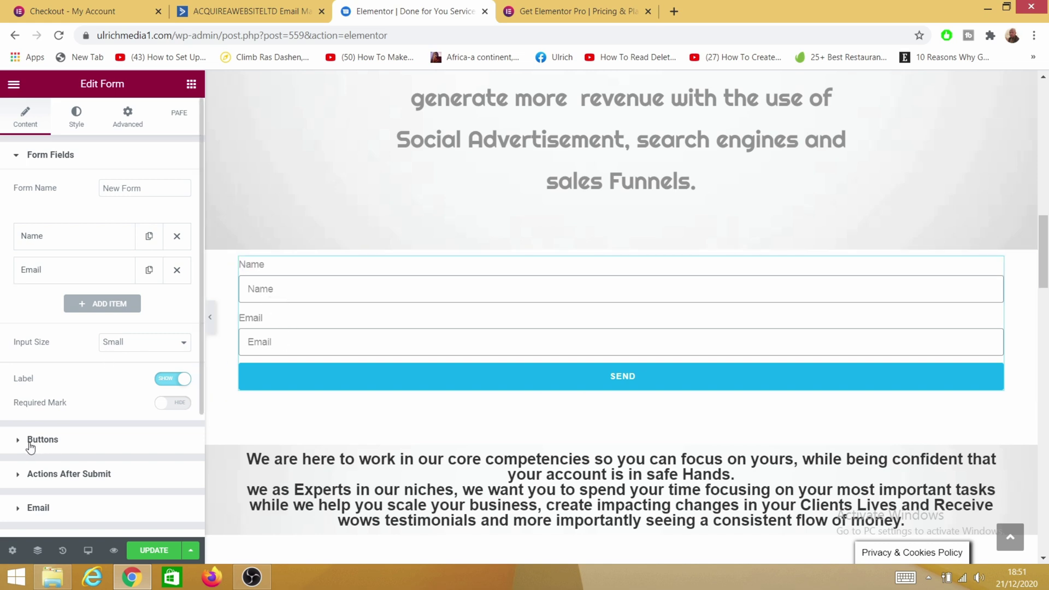
Change the form's submit button text to "Get the ultimate guide to copywriting".
{"action": "left_click", "coordinate": [171, 441]}
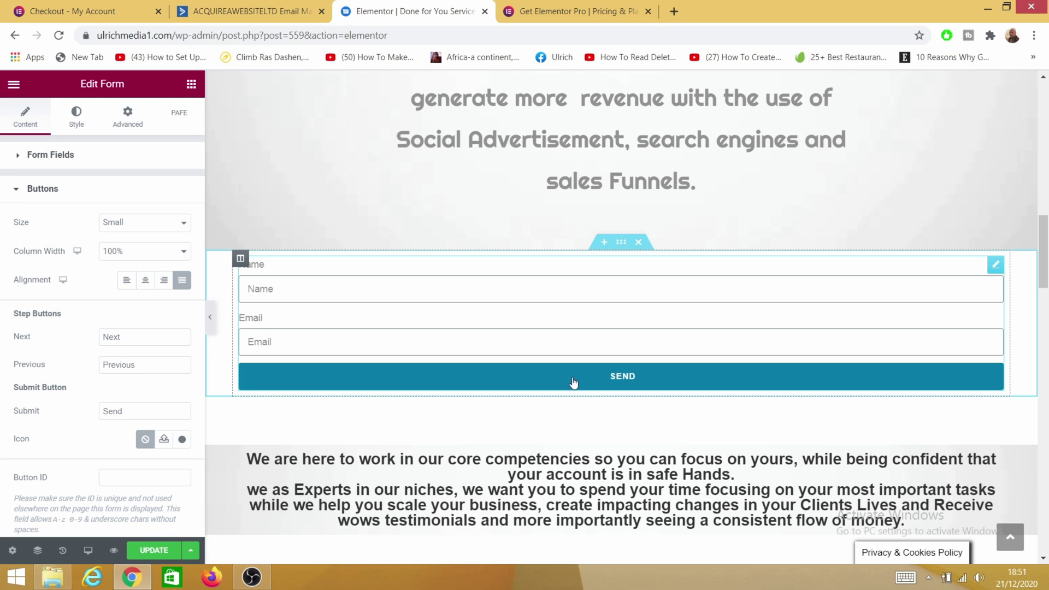
{"action": "left_click", "coordinate": [145, 413]}
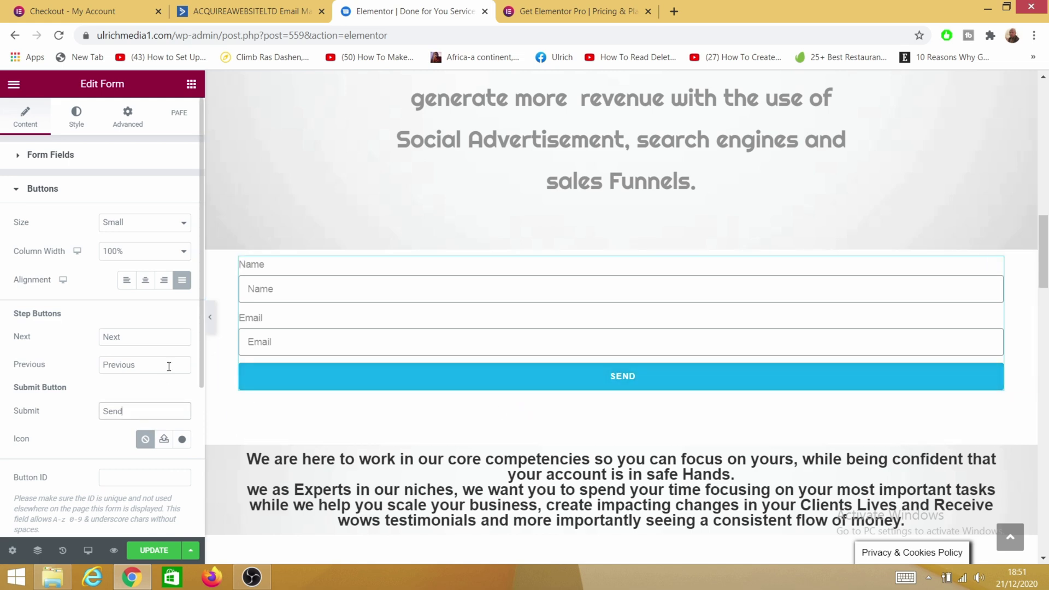
{"action": "key", "text": "BackSpace"}
{"action": "key", "text": "BackSpace"}
{"action": "key", "text": "BackSpace"}
{"action": "key", "text": "BackSpace"}
{"action": "type", "text": "Get the ultimate guide to copywriting"}
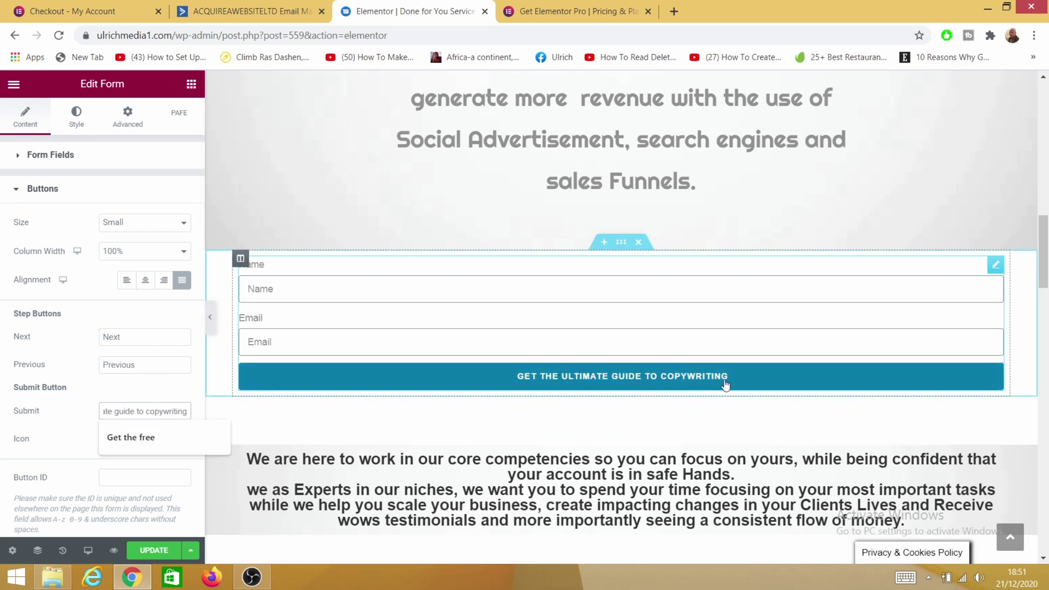
{"action": "left_click", "coordinate": [71, 416]}
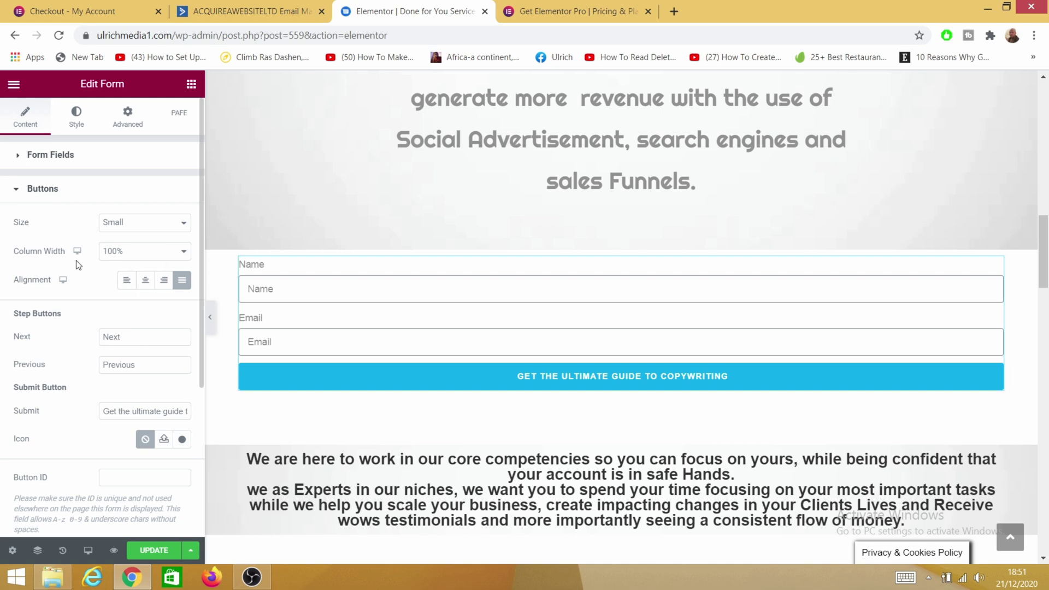
Try the Medium size on the form's submit button, then settle on Large.
{"action": "left_click", "coordinate": [159, 230]}
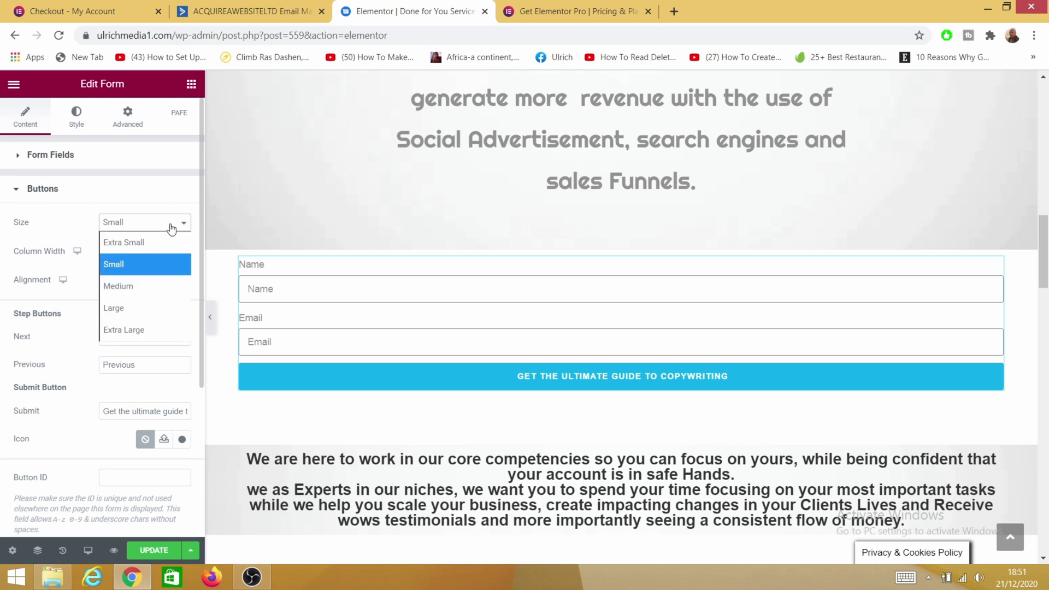
{"action": "left_click", "coordinate": [130, 288]}
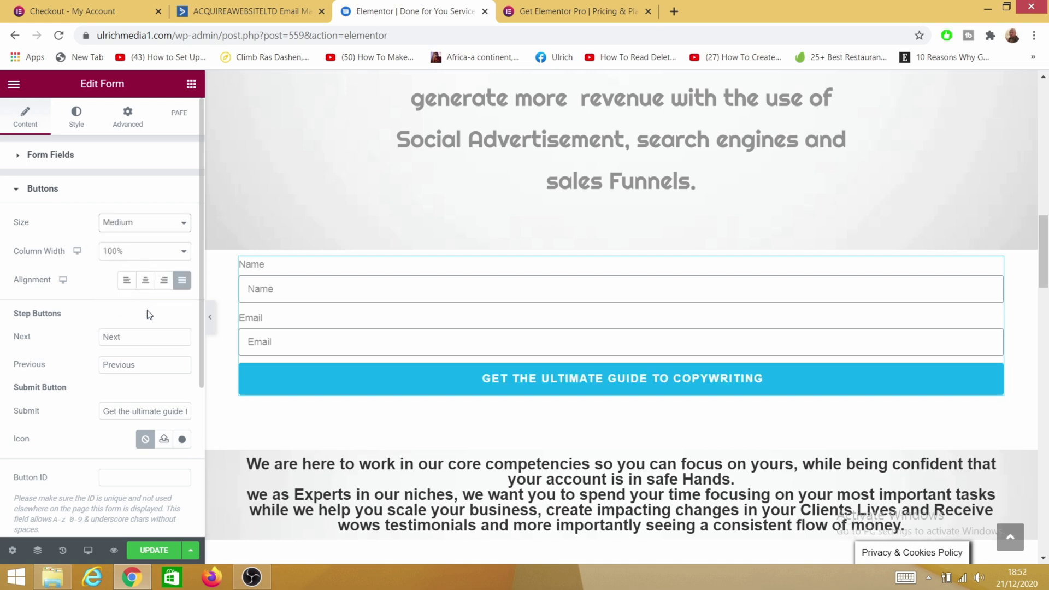
{"action": "left_click", "coordinate": [157, 233]}
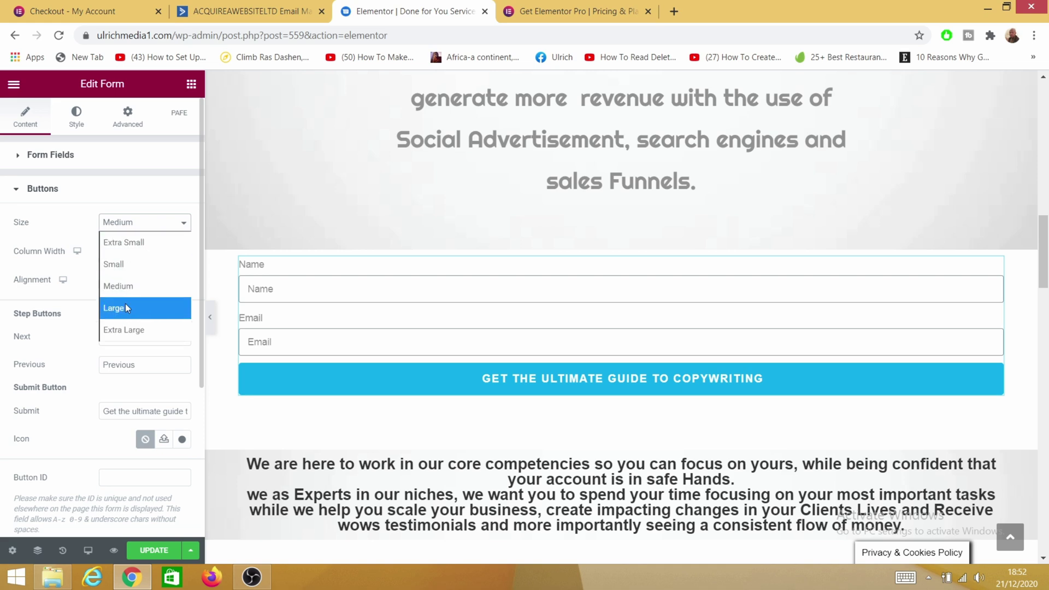
{"action": "left_click", "coordinate": [126, 305]}
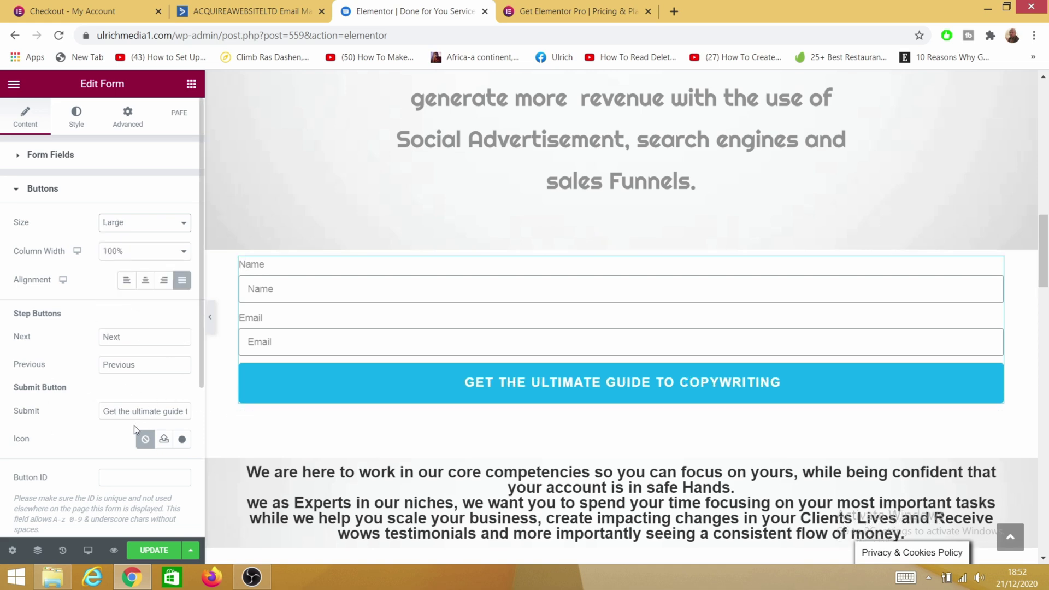
Add the outlined circle icon with a right-pointing arrow from the icon library to the submit button.
{"action": "left_click", "coordinate": [182, 440]}
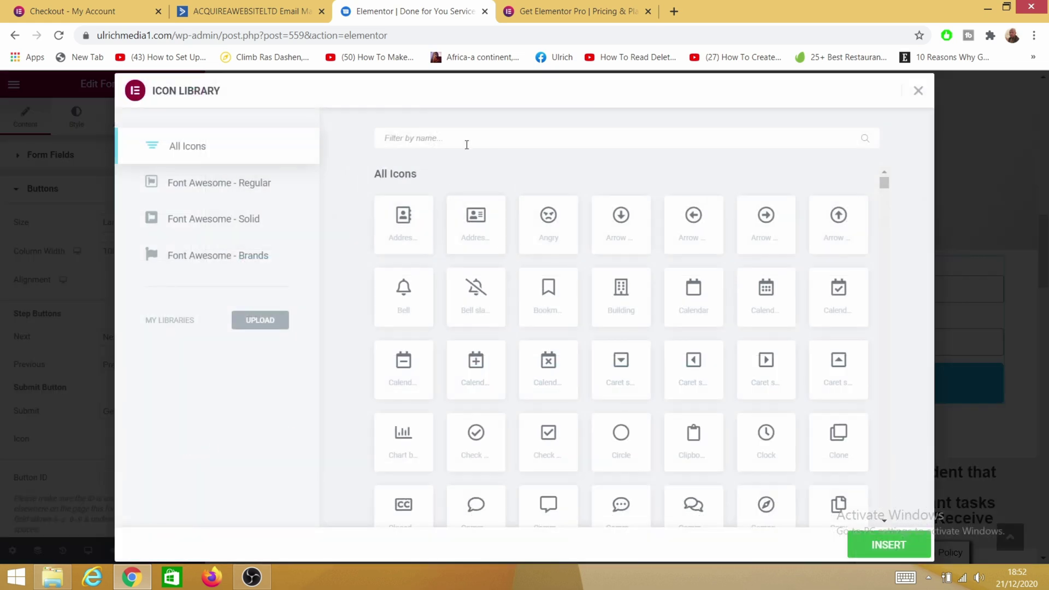
{"action": "type", "text": "arr"}
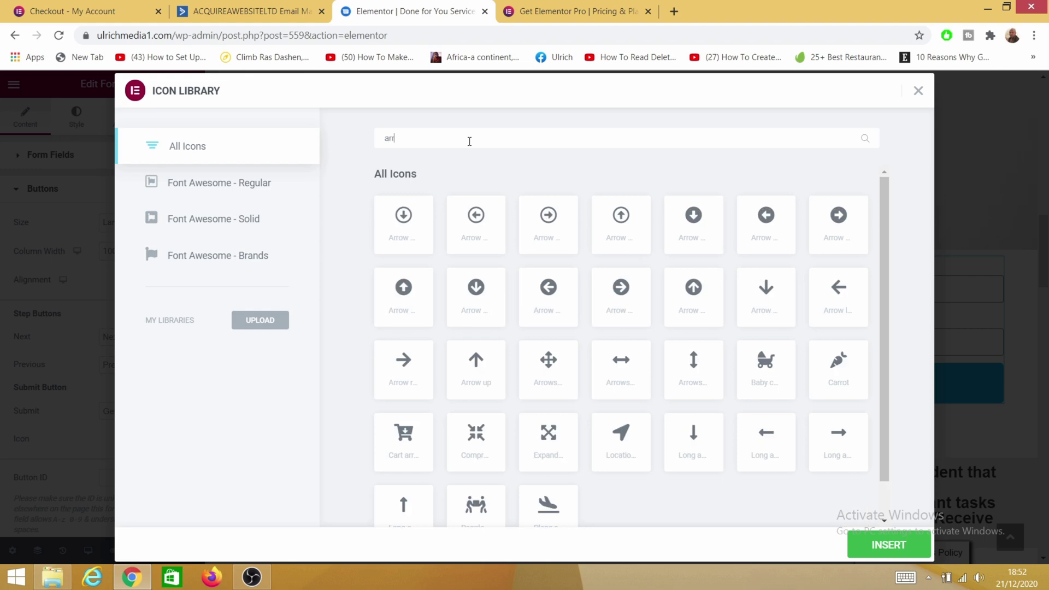
{"action": "left_click", "coordinate": [549, 239]}
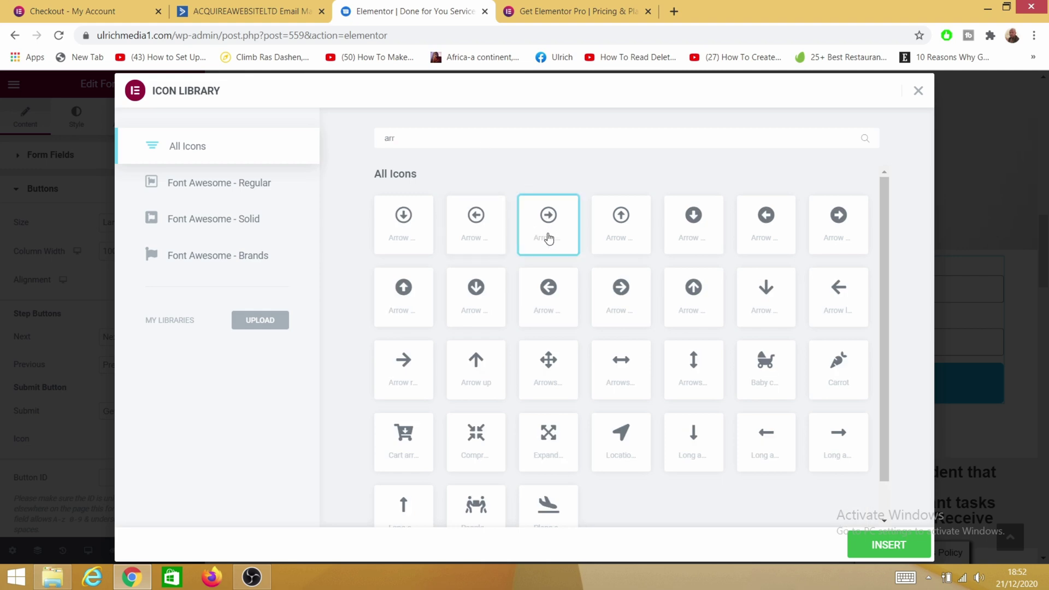
{"action": "left_click", "coordinate": [891, 546]}
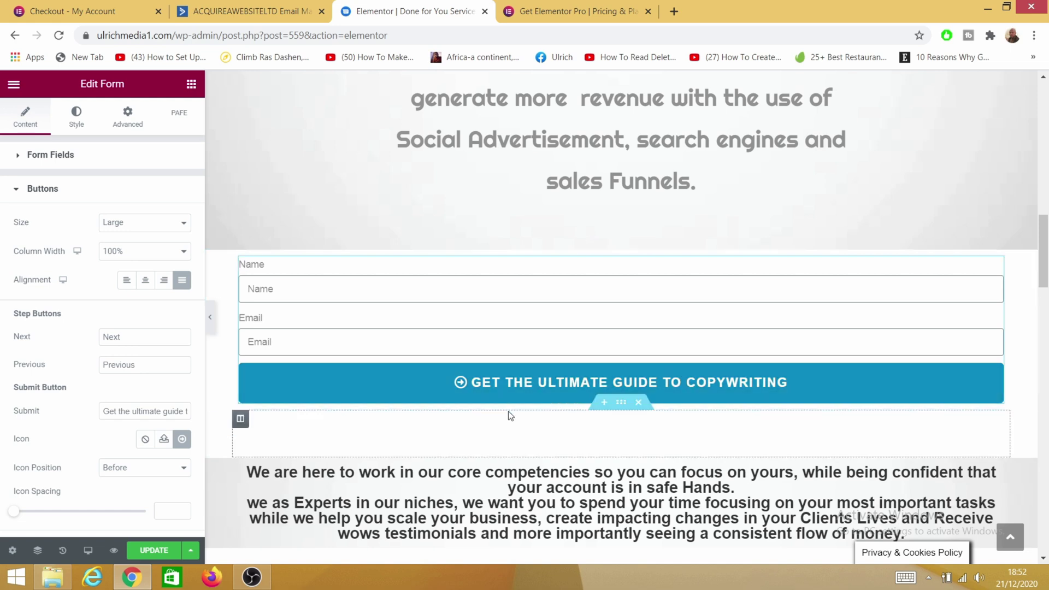
Set the submit button's icon spacing to 0.
{"action": "scroll", "coordinate": [265, 418], "scroll_direction": "down", "scroll_amount": 1}
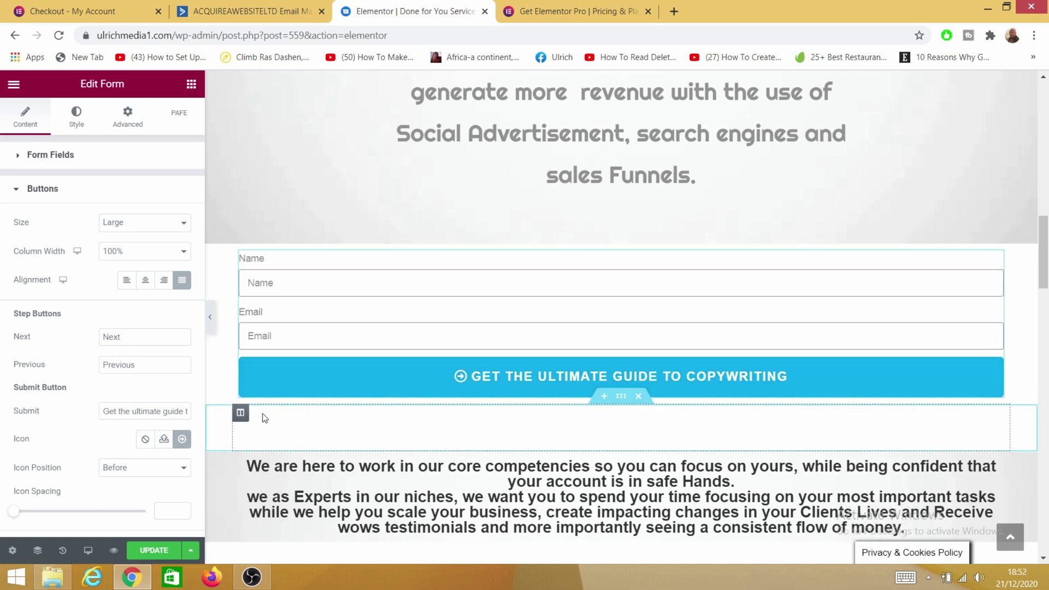
{"action": "scroll", "coordinate": [264, 419], "scroll_direction": "down", "scroll_amount": 5}
{"action": "scroll", "coordinate": [125, 351], "scroll_direction": "down", "scroll_amount": 3}
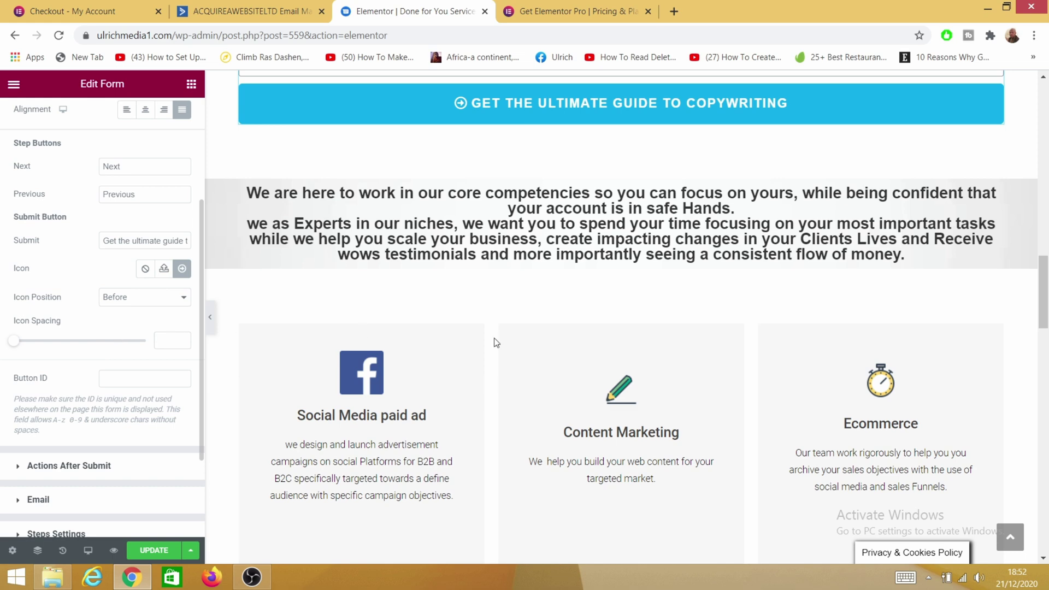
{"action": "scroll", "coordinate": [497, 342], "scroll_direction": "up", "scroll_amount": 6}
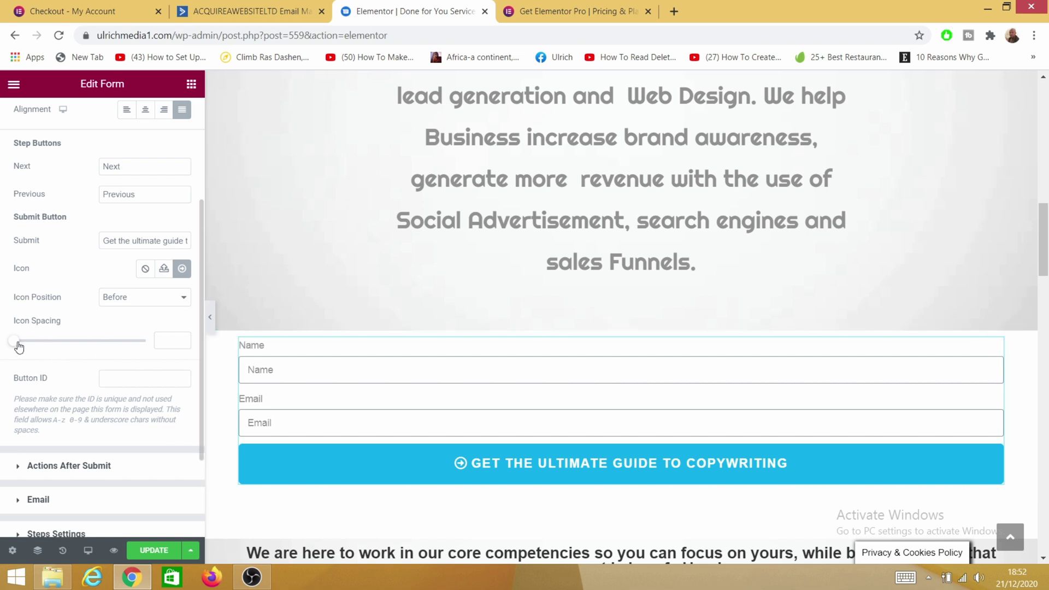
{"action": "left_click_drag", "start_coordinate": [18, 347], "coordinate": [19, 350]}
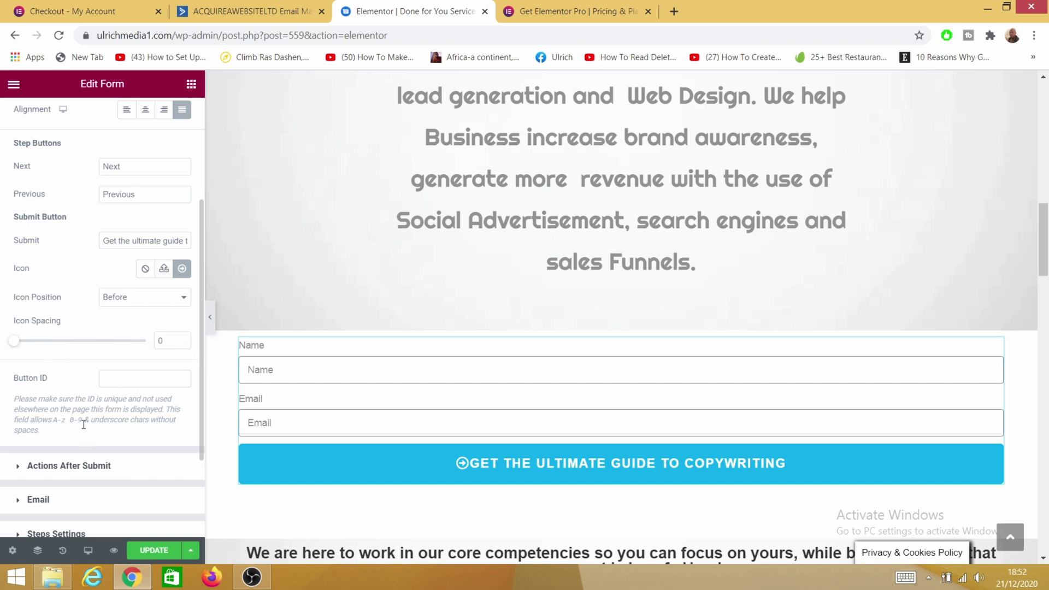
Add ActiveCampaign to the form's actions after submit, alongside Email.
{"action": "left_click", "coordinate": [19, 471]}
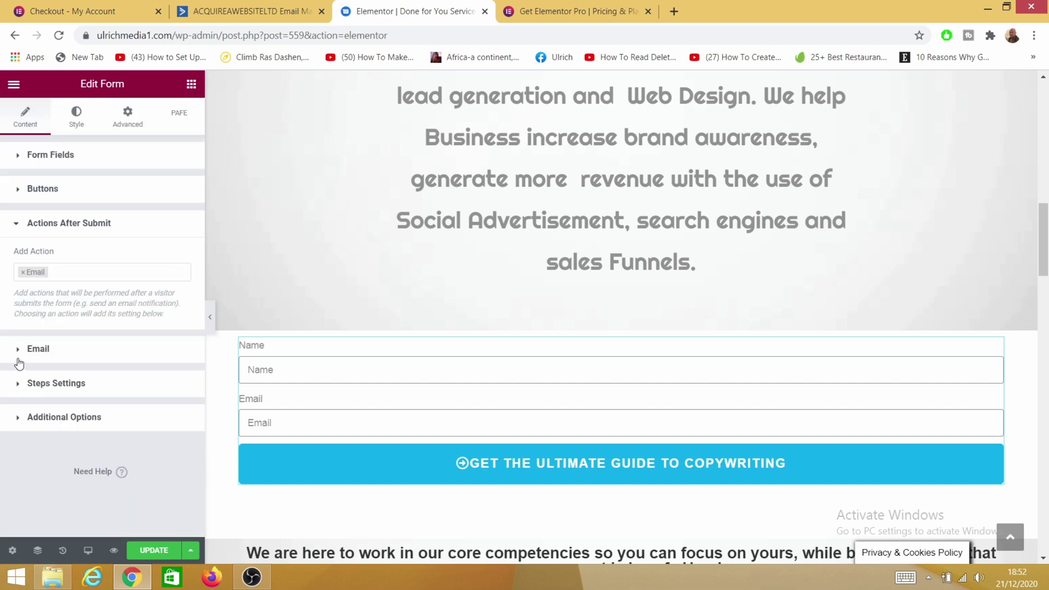
{"action": "left_click", "coordinate": [63, 276]}
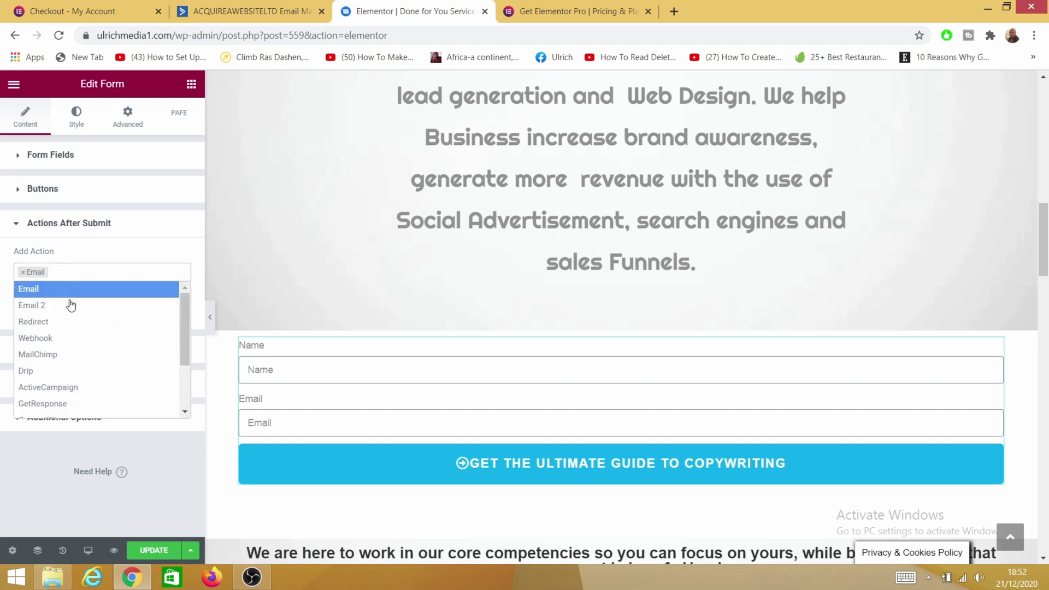
{"action": "left_click", "coordinate": [58, 388]}
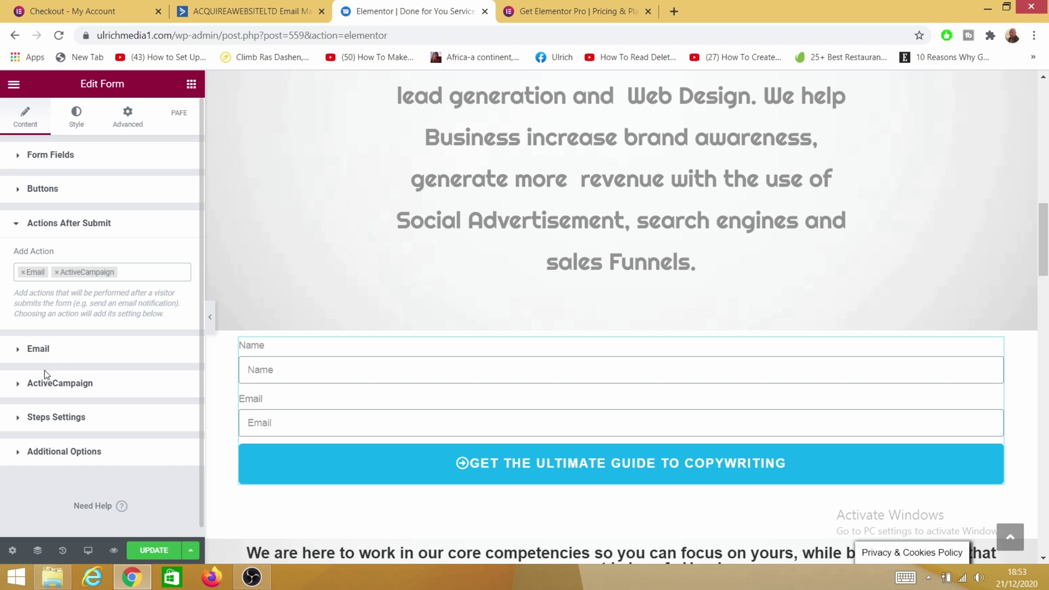
Open the form's ActiveCampaign settings and look through the lists available for it.
{"action": "left_click", "coordinate": [20, 388]}
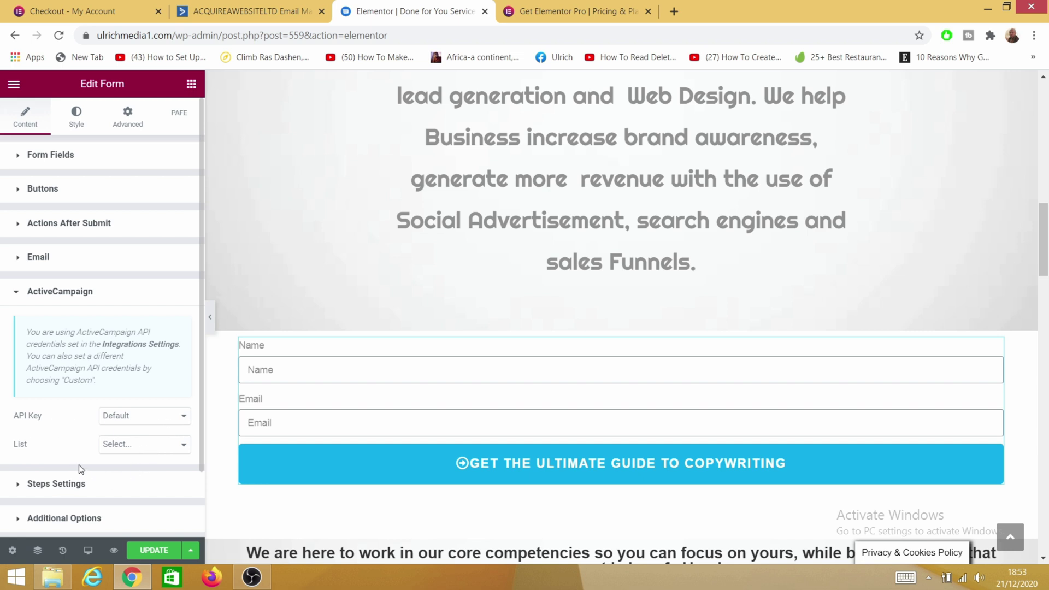
{"action": "left_click", "coordinate": [173, 451]}
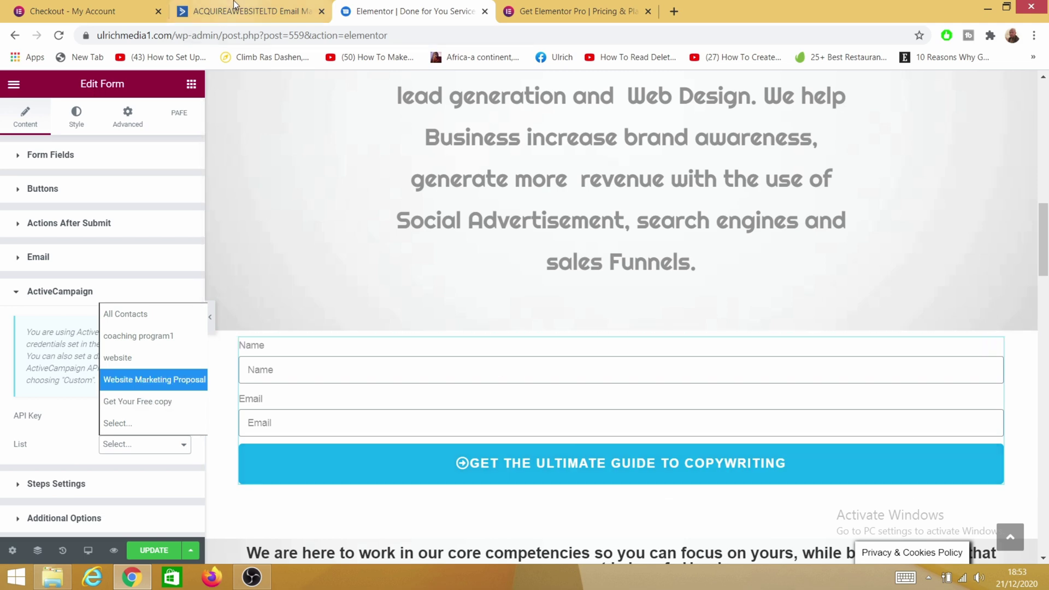
In ActiveCampaign, add a list named "the guide to copywriting" with URL ulrichmedia1.com and description "you recent optin to my page.", and open its contacts.
{"action": "left_click", "coordinate": [244, 21]}
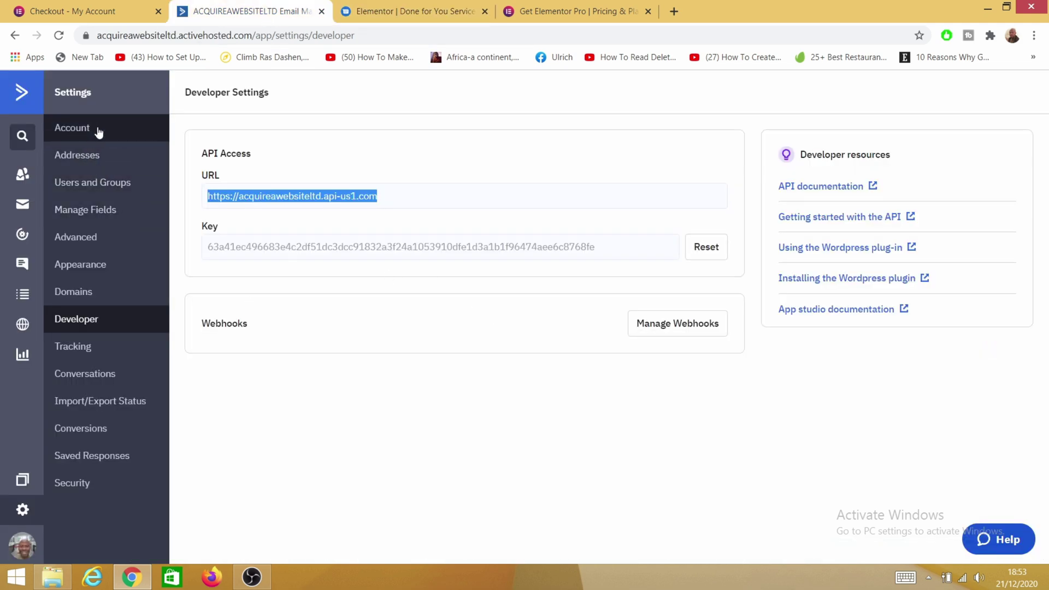
{"action": "left_click", "coordinate": [25, 295]}
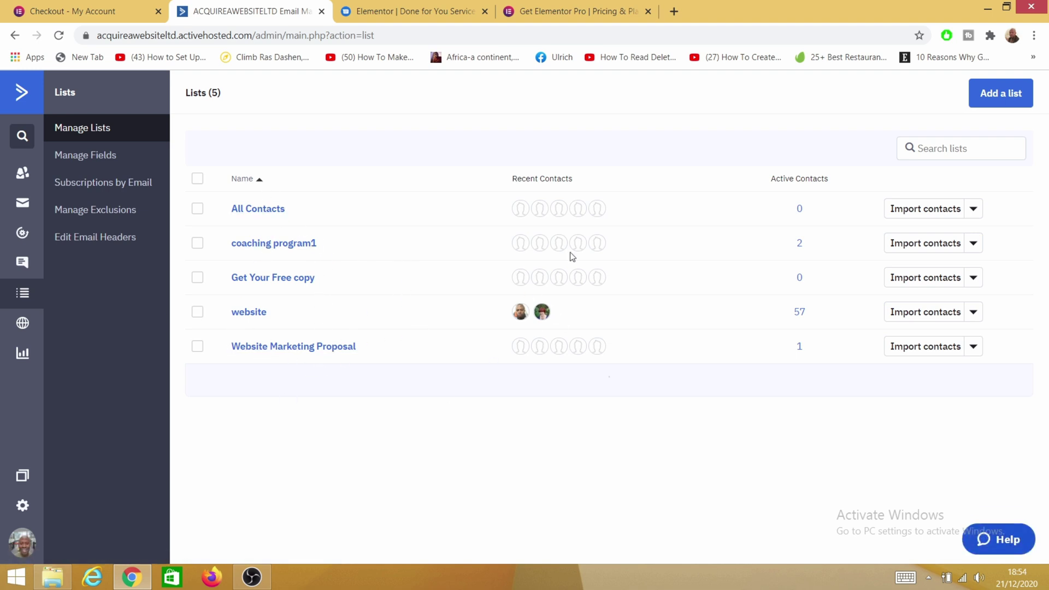
{"action": "left_click", "coordinate": [992, 108]}
{"action": "left_click", "coordinate": [398, 202]}
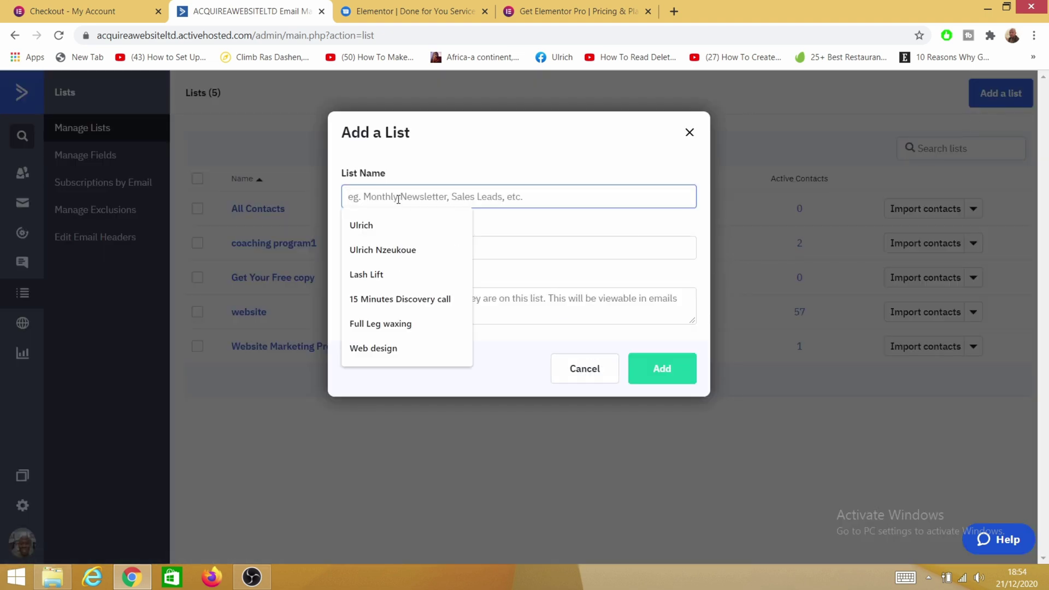
{"action": "type", "text": "the guide to copywriting"}
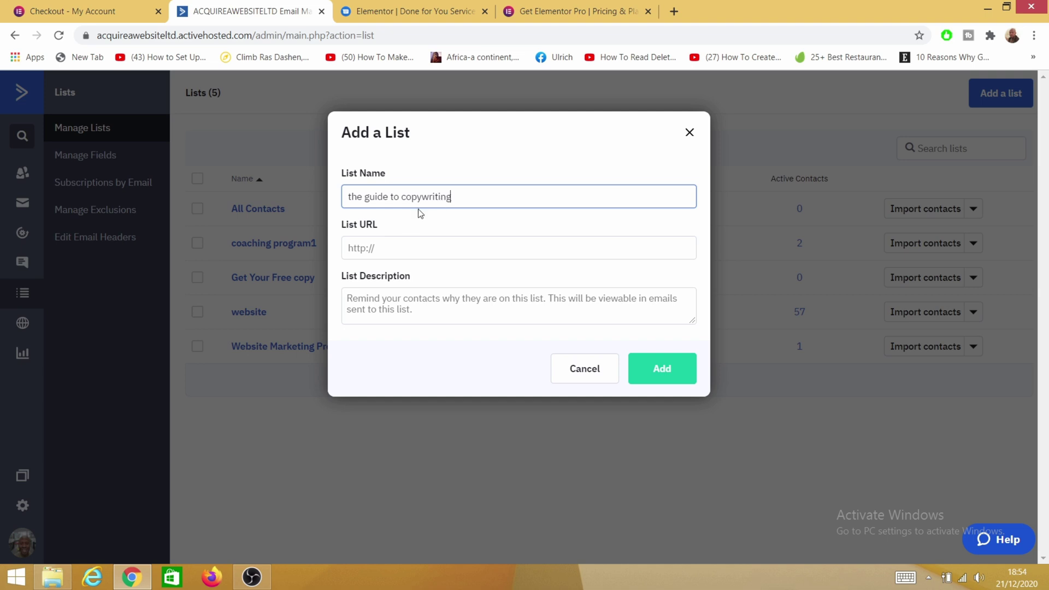
{"action": "left_click", "coordinate": [382, 251]}
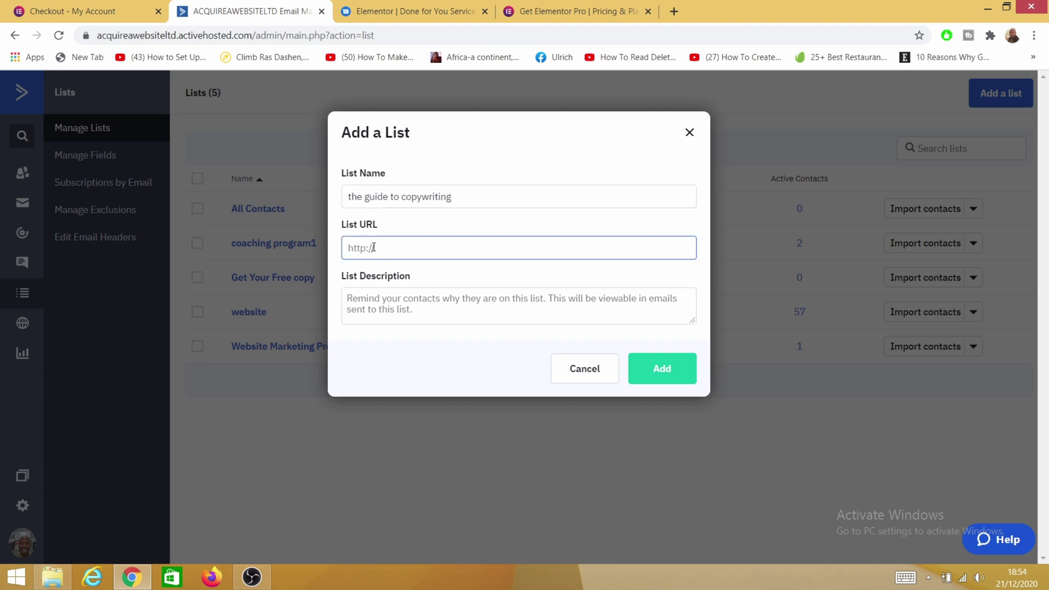
{"action": "type", "text": "ulrichmedia1.com"}
{"action": "left_click", "coordinate": [366, 306]}
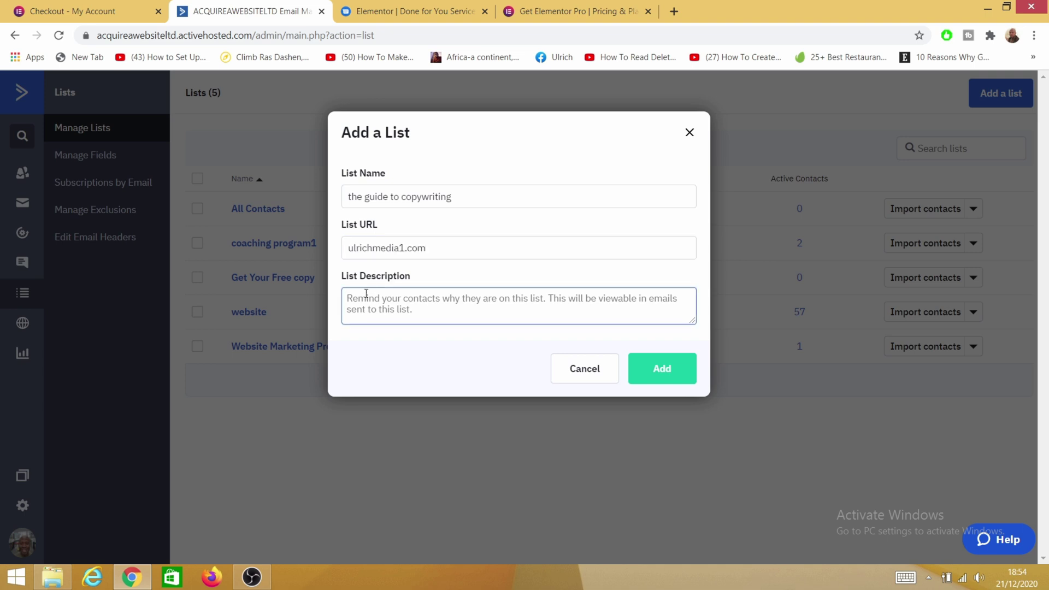
{"action": "type", "text": "y"}
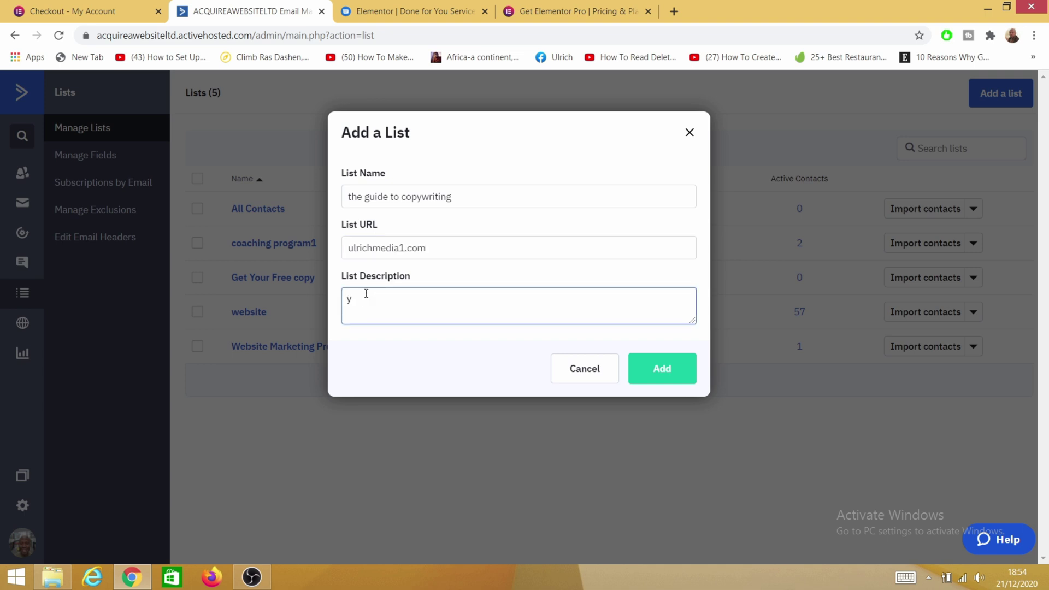
{"action": "type", "text": "ou recent optin to my page."}
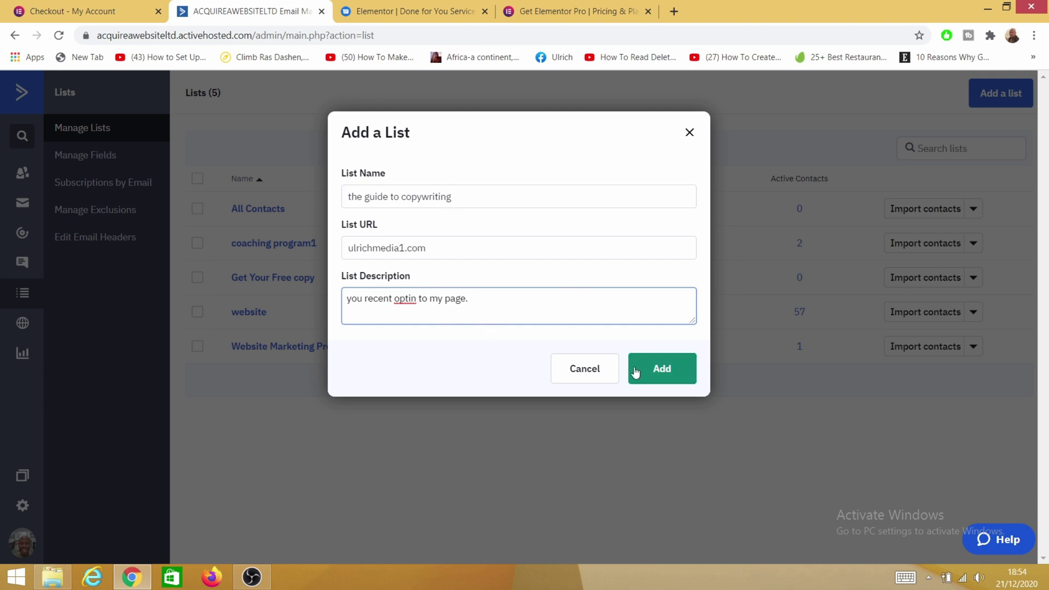
{"action": "left_click", "coordinate": [679, 372]}
{"action": "left_click", "coordinate": [665, 377]}
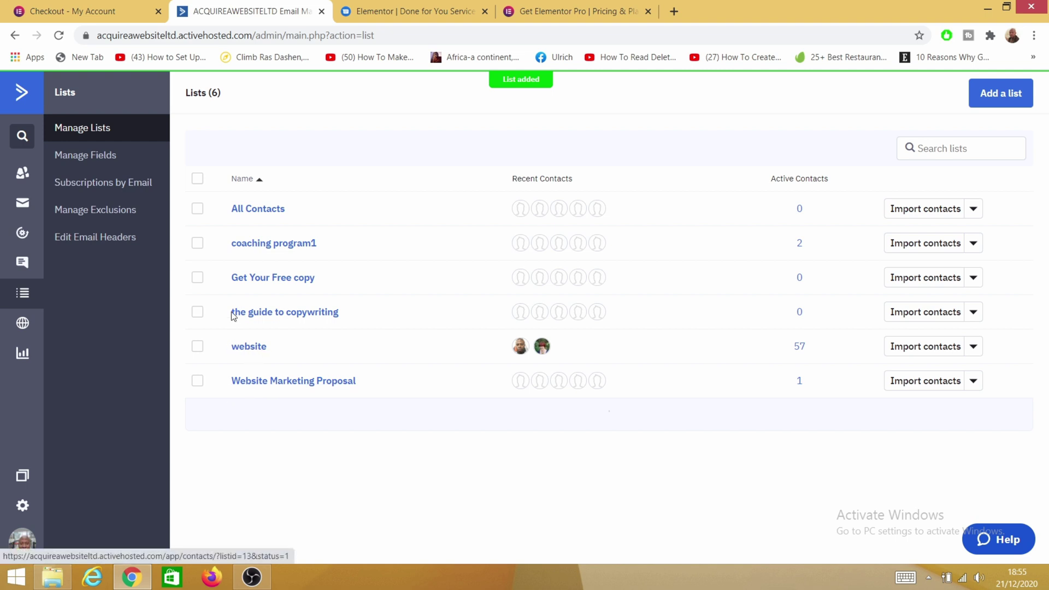
{"action": "left_click", "coordinate": [287, 315]}
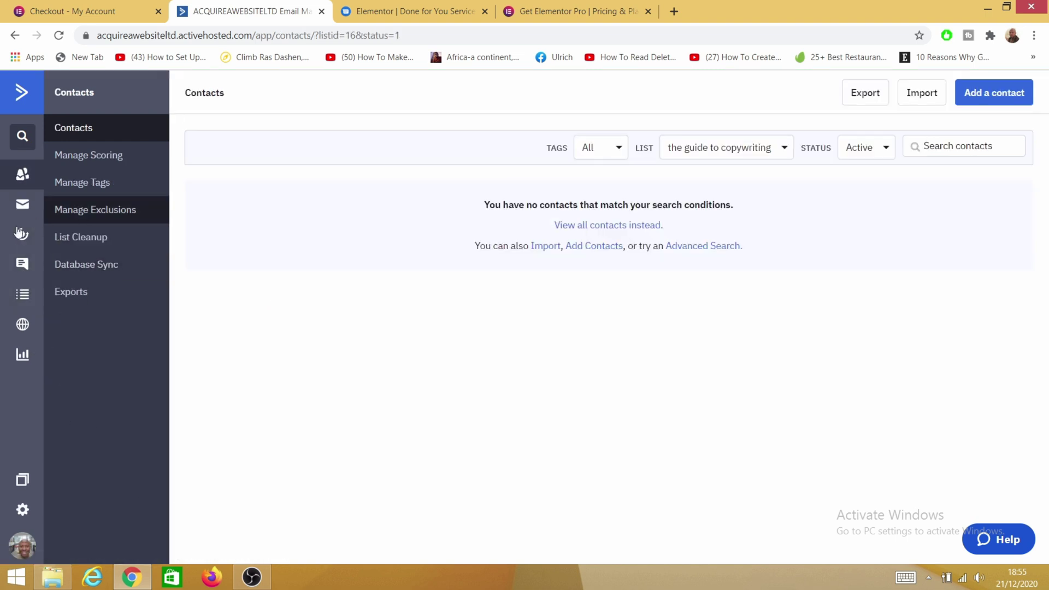
Create an inline site form named "guide to copywriting" that subscribes contacts to the "Get Your Free copy" list.
{"action": "left_click", "coordinate": [24, 328]}
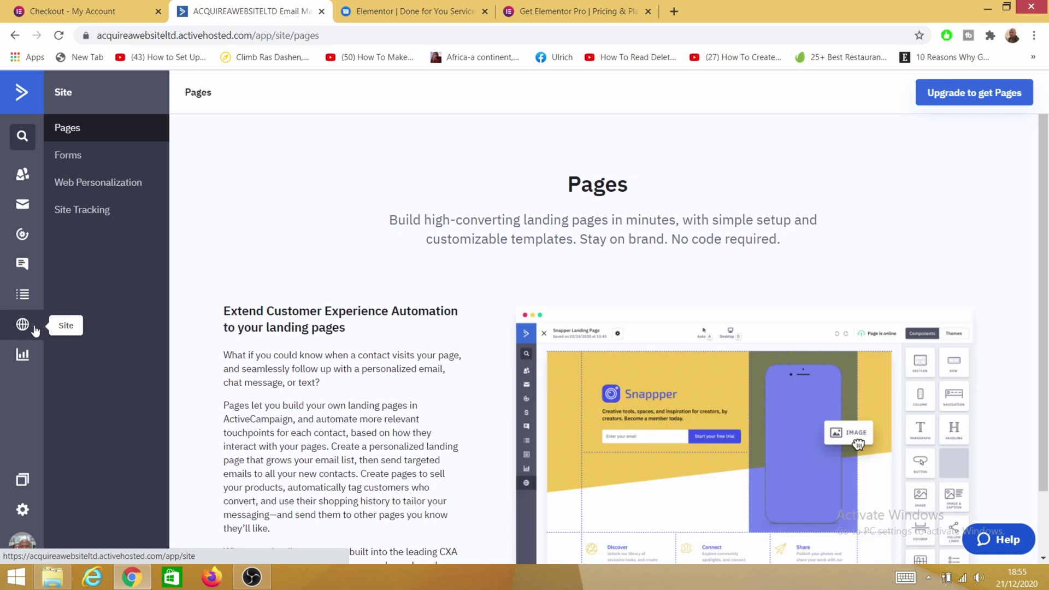
{"action": "left_click", "coordinate": [75, 164]}
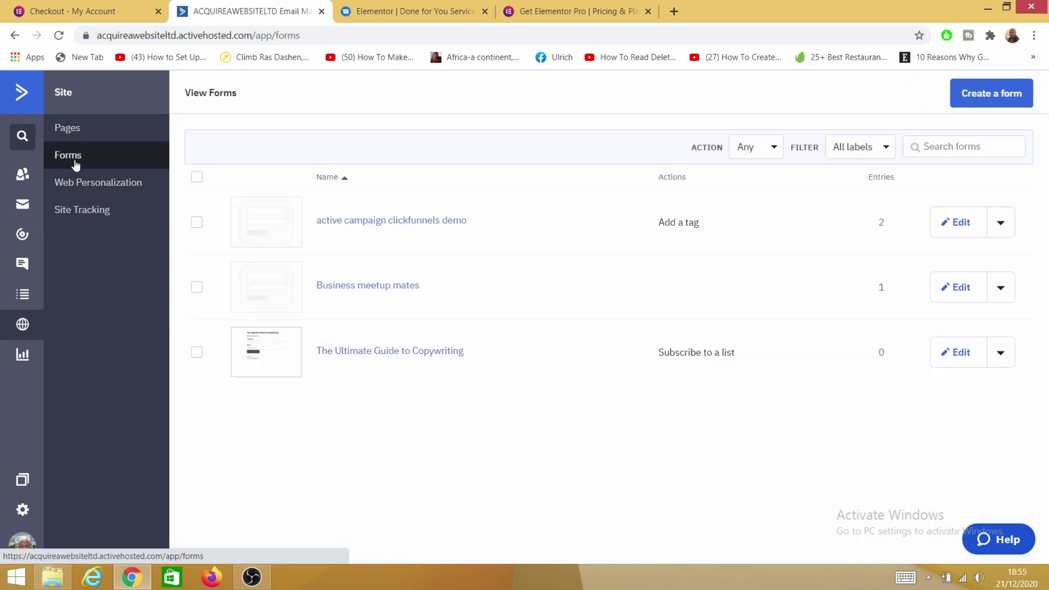
{"action": "left_click", "coordinate": [995, 95]}
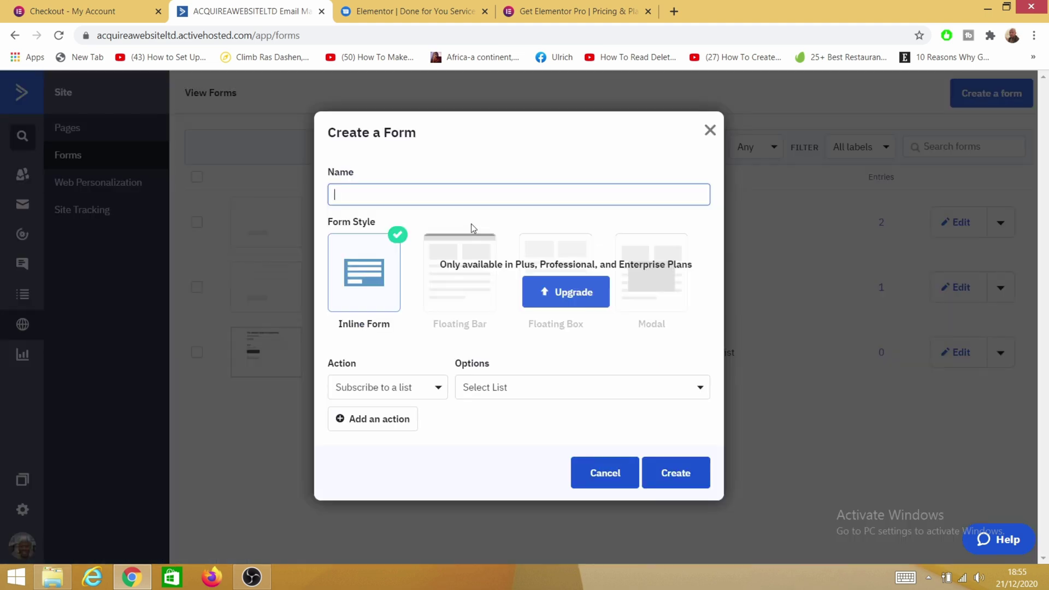
{"action": "type", "text": "guide to copywriting"}
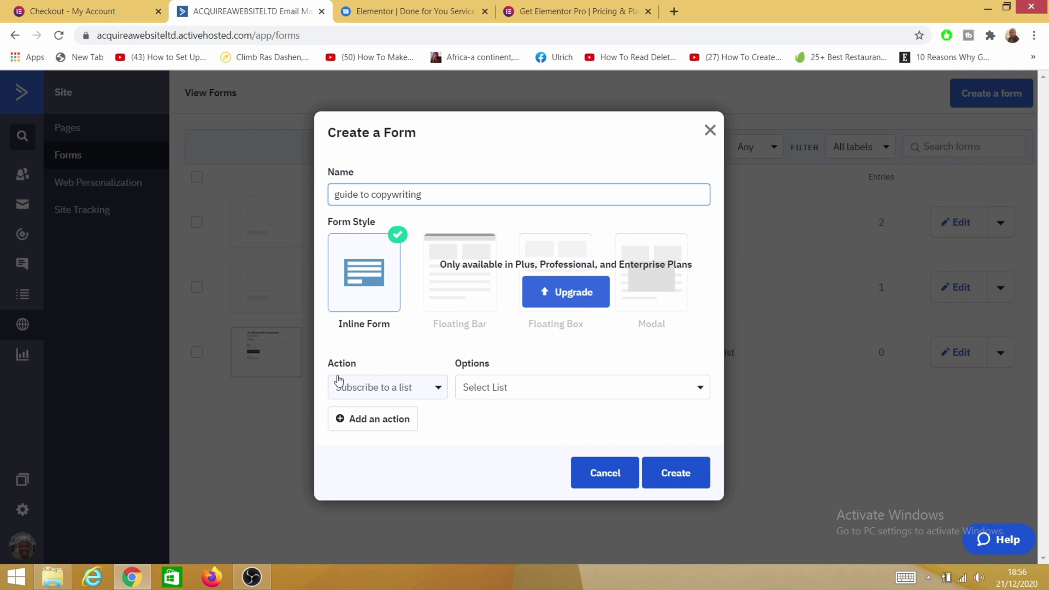
{"action": "left_click", "coordinate": [433, 392]}
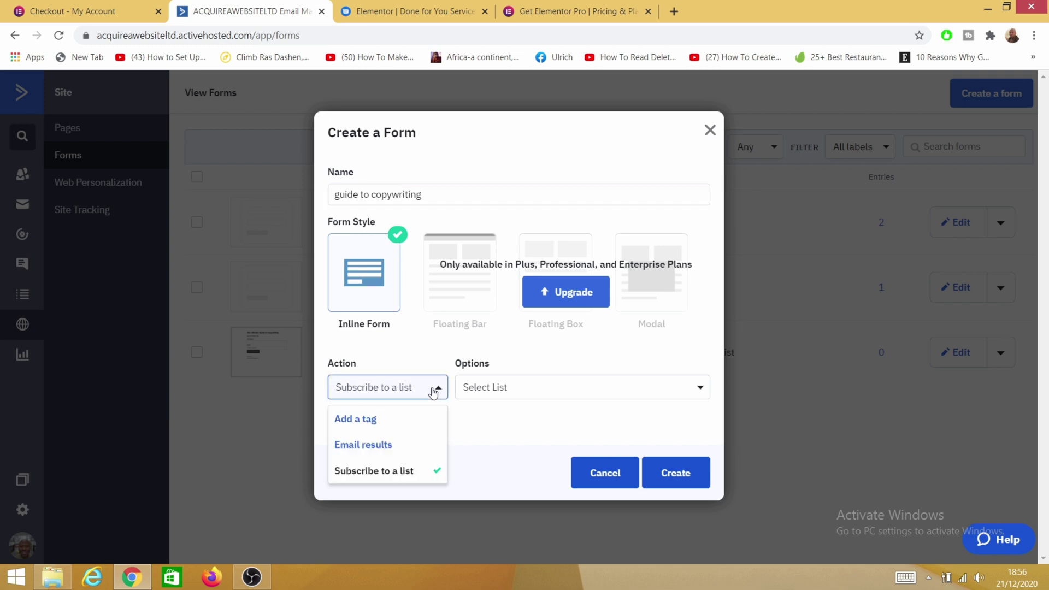
{"action": "left_click", "coordinate": [504, 428]}
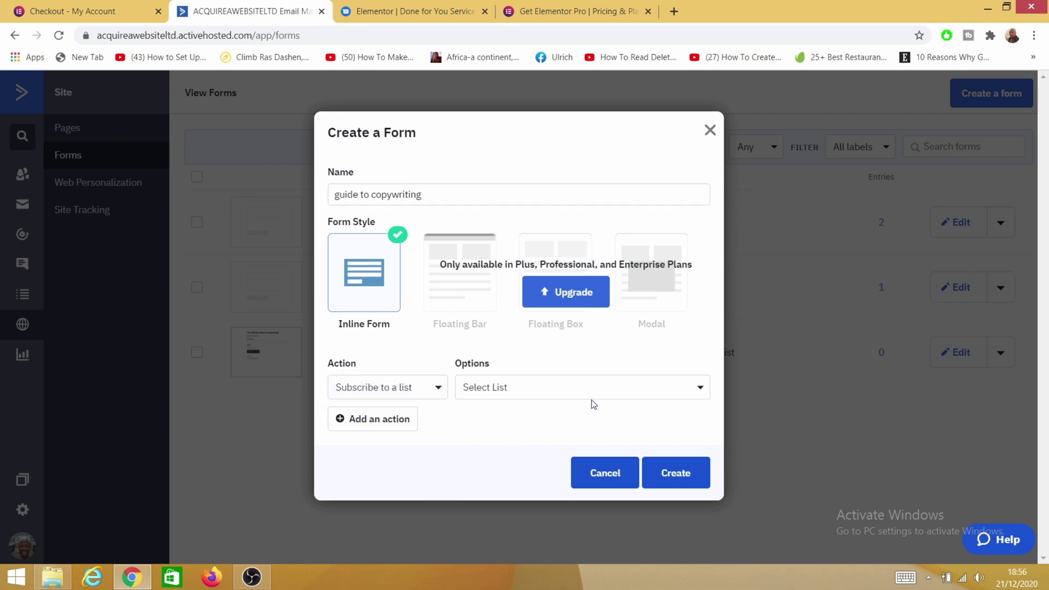
{"action": "left_click", "coordinate": [676, 394]}
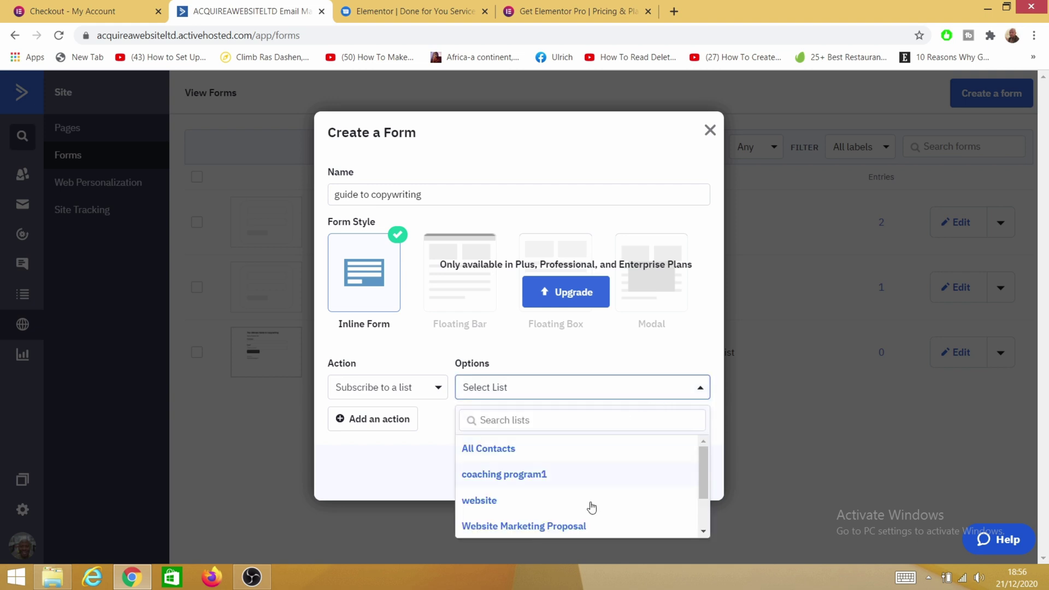
{"action": "scroll", "coordinate": [705, 477], "scroll_direction": "down", "scroll_amount": 2}
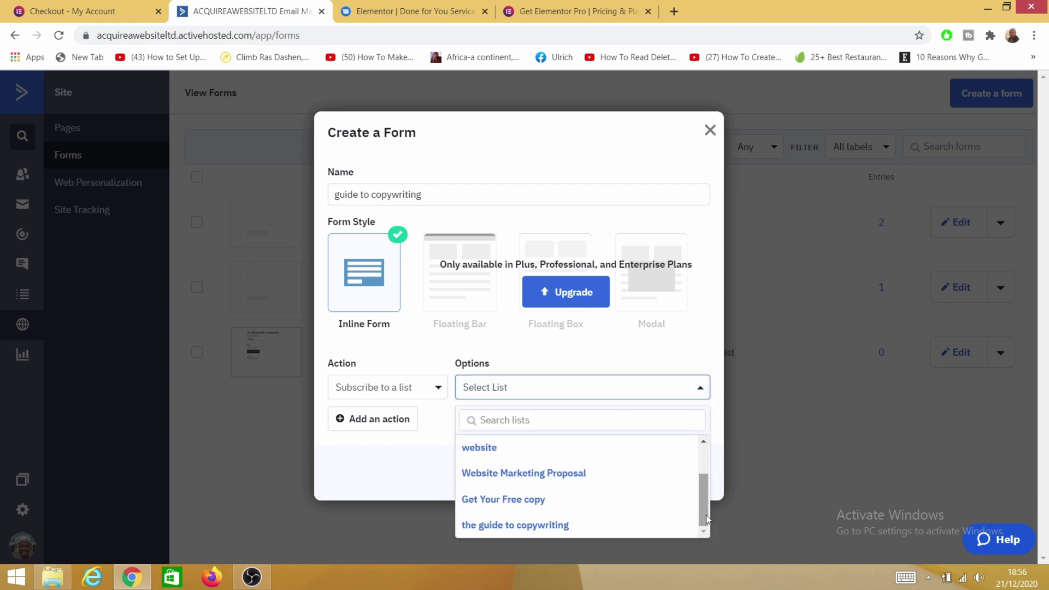
{"action": "left_click", "coordinate": [489, 501]}
{"action": "left_click", "coordinate": [687, 482]}
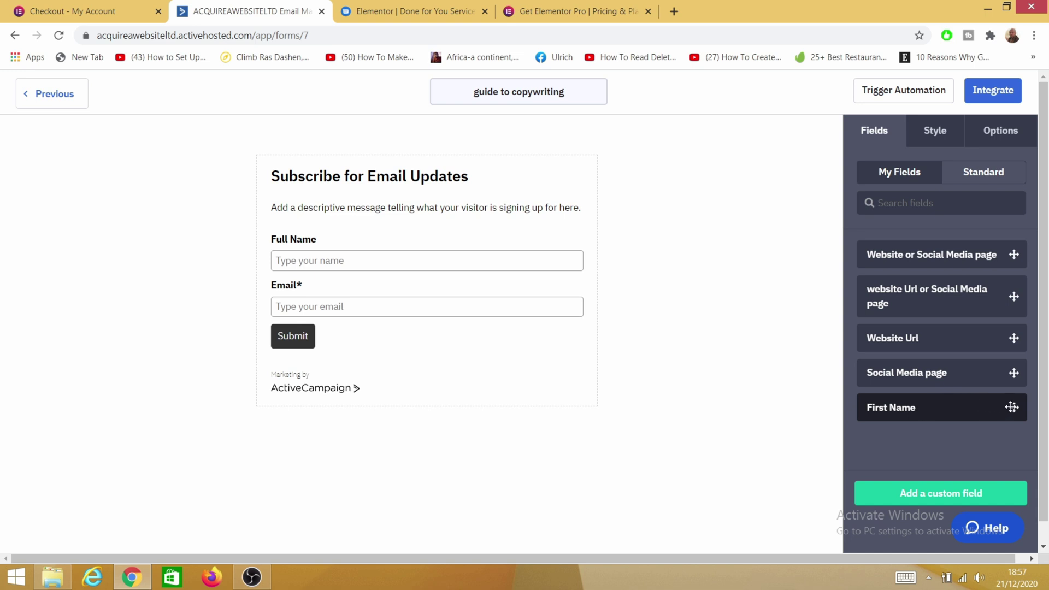
Add the First Name field above Full Name in the form and remove the Full Name field.
{"action": "left_click_drag", "start_coordinate": [1009, 409], "coordinate": [424, 232]}
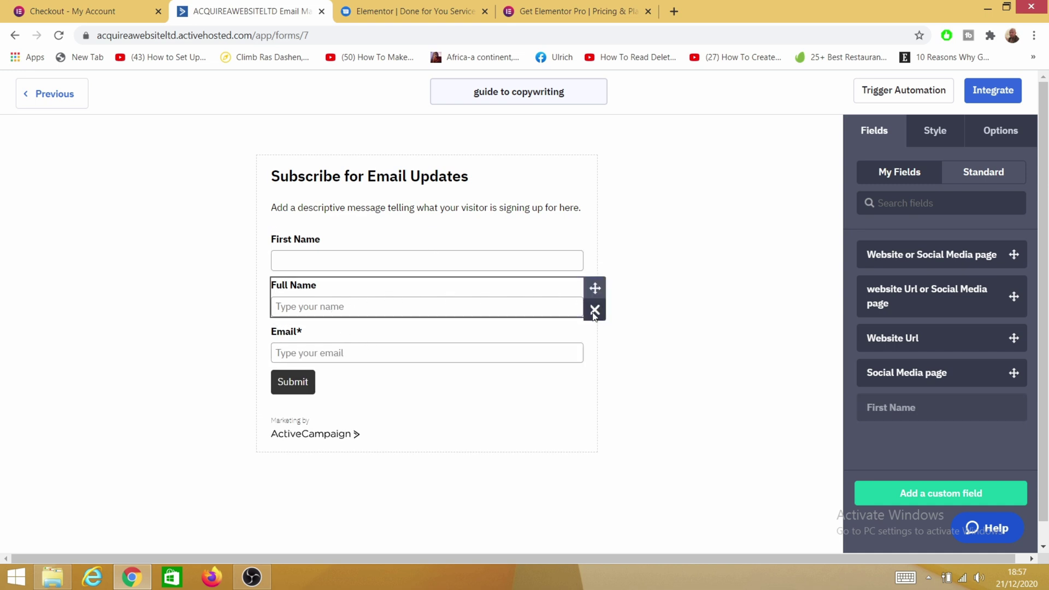
{"action": "left_click", "coordinate": [592, 313]}
{"action": "left_click", "coordinate": [670, 226]}
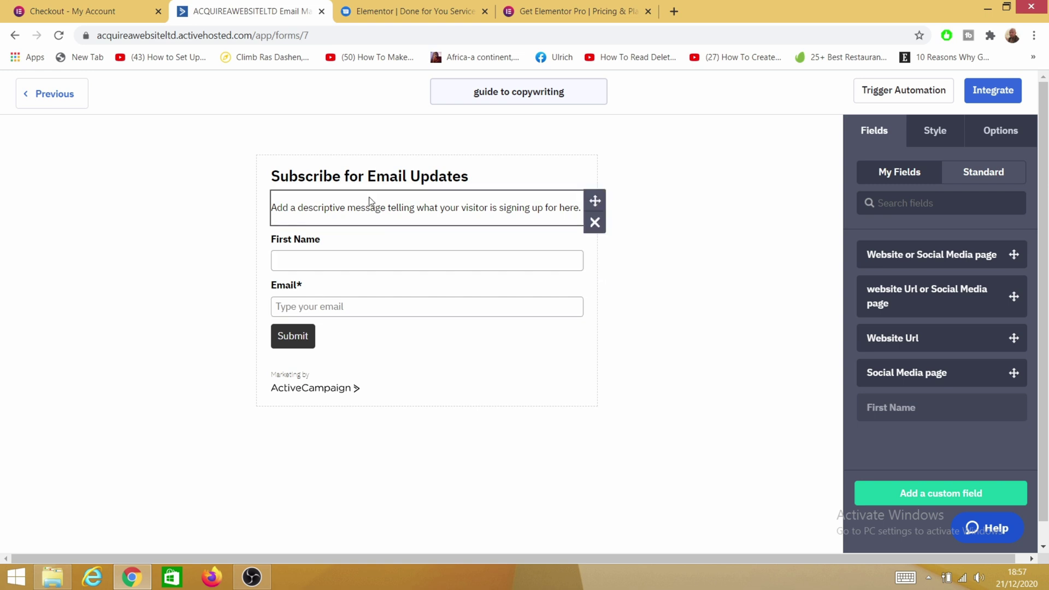
Replace the form's header text with "GET YOUR FREE COPY OF COPYWRITING BOOK".
{"action": "left_click", "coordinate": [386, 180]}
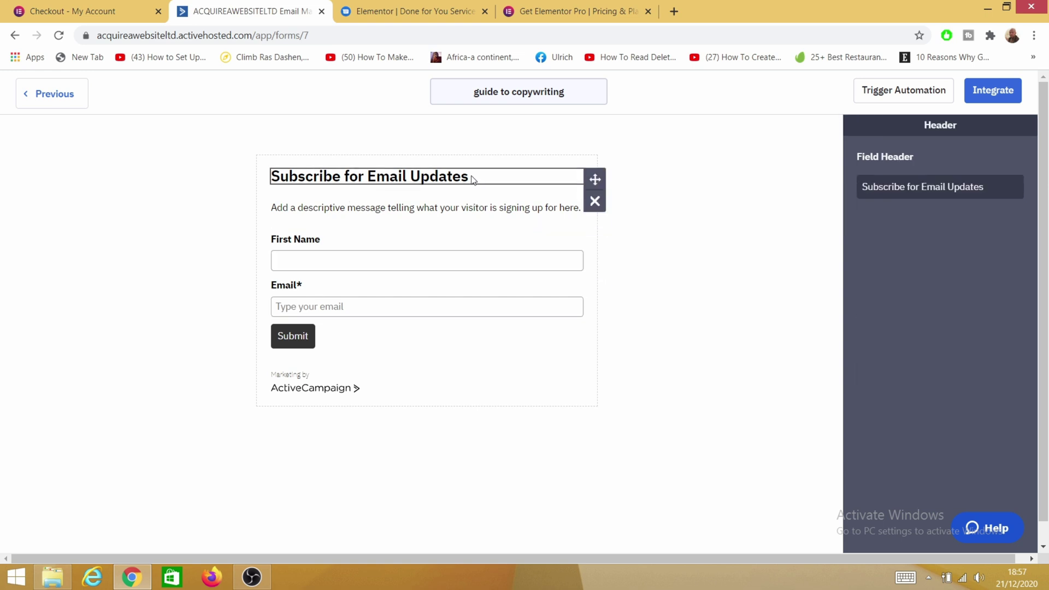
{"action": "left_click", "coordinate": [978, 177]}
{"action": "key", "text": "ctrl+a"}
{"action": "key", "text": "ctrl+v"}
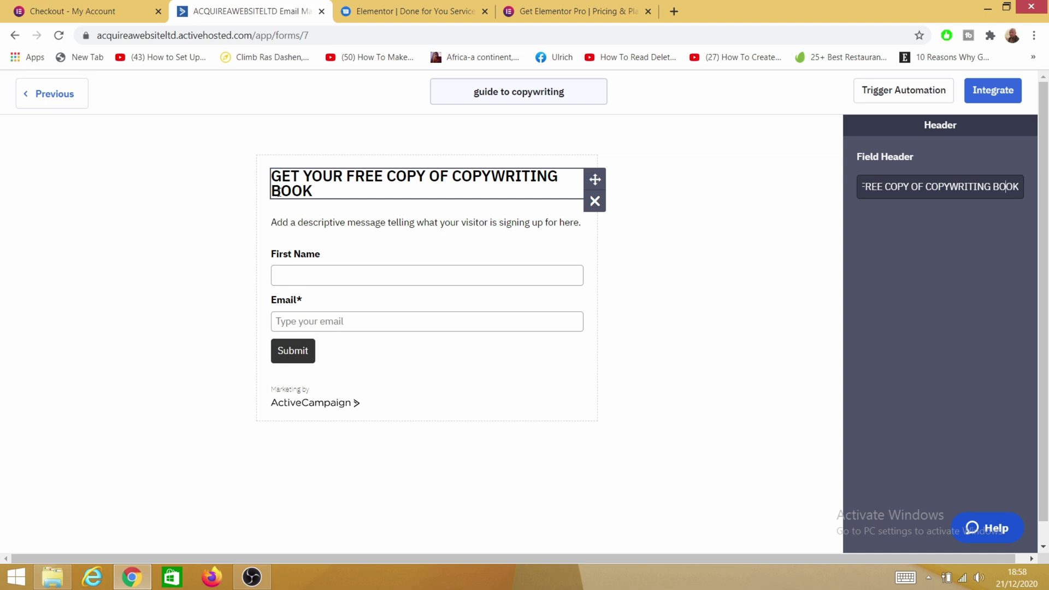
{"action": "left_click", "coordinate": [274, 198]}
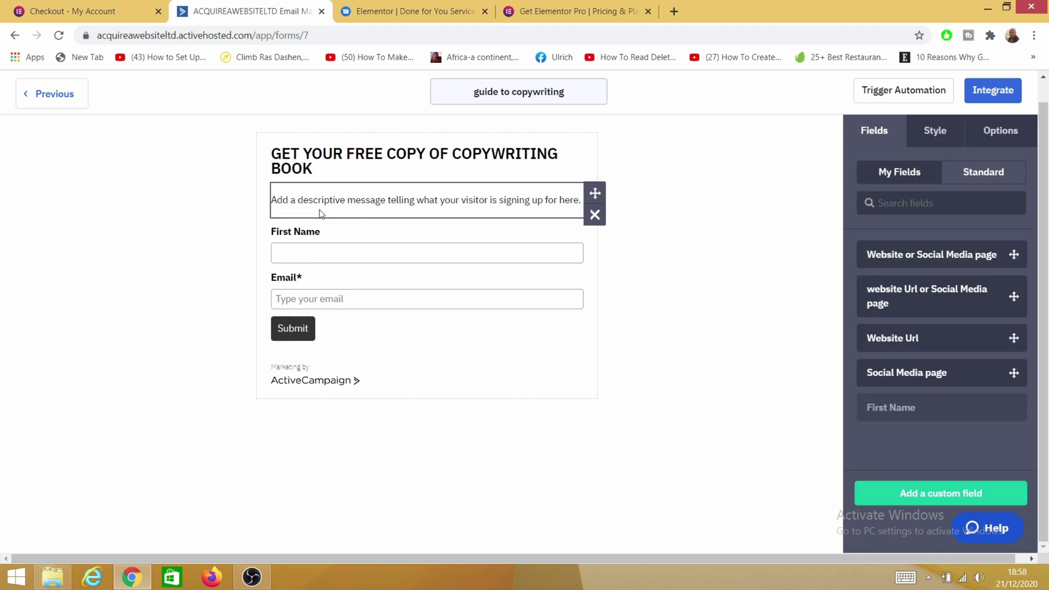
Replace the descriptive message below the form's header with "Download my free copy.".
{"action": "left_click", "coordinate": [399, 214]}
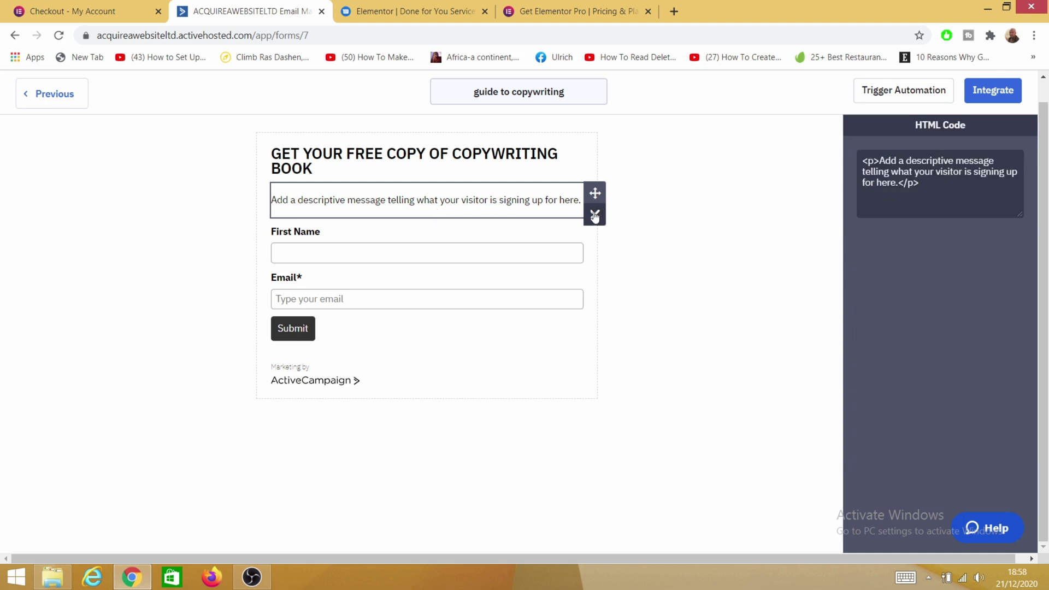
{"action": "left_click_drag", "start_coordinate": [581, 200], "coordinate": [410, 201]}
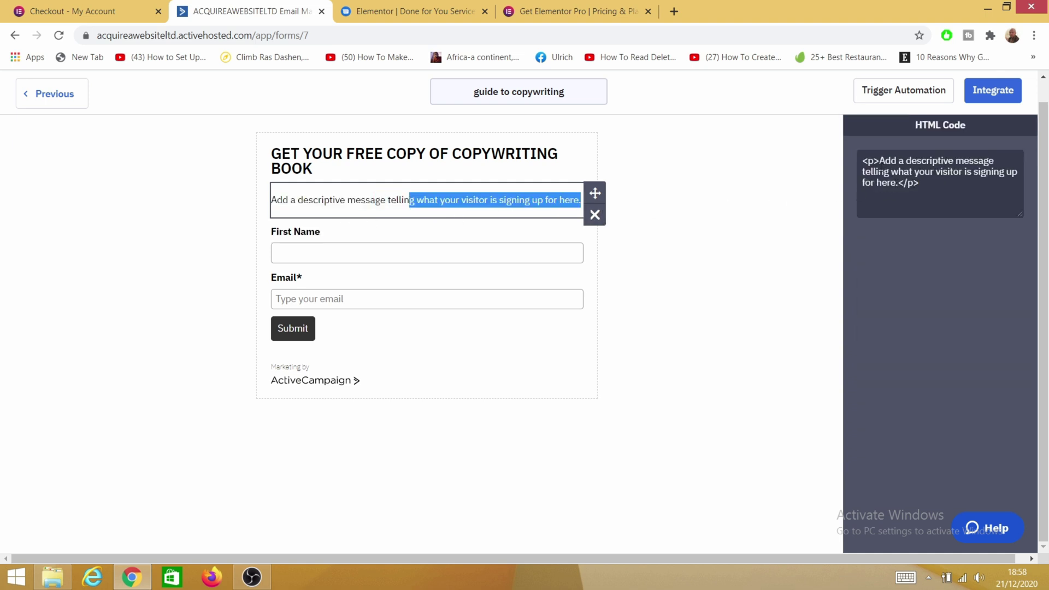
{"action": "left_click_drag", "start_coordinate": [880, 161], "coordinate": [996, 187]}
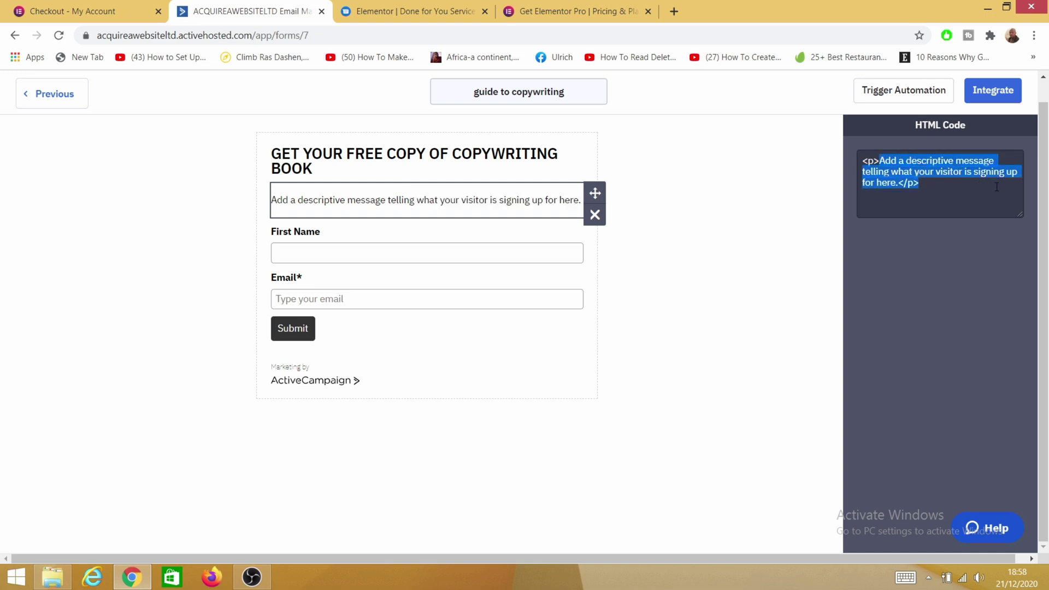
{"action": "left_click_drag", "start_coordinate": [915, 191], "coordinate": [902, 186]}
{"action": "key", "text": "BackSpace"}
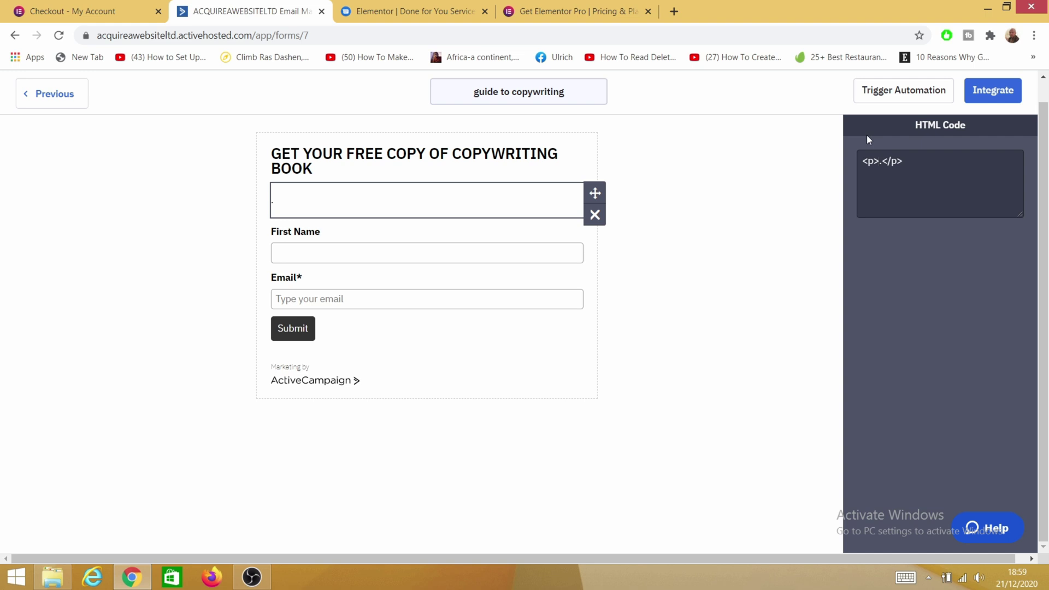
{"action": "type", "text": "DOWN"}
{"action": "key", "text": "BackSpace"}
{"action": "key", "text": "BackSpace"}
{"action": "key", "text": "BackSpace"}
{"action": "type", "text": "ownload my free copy"}
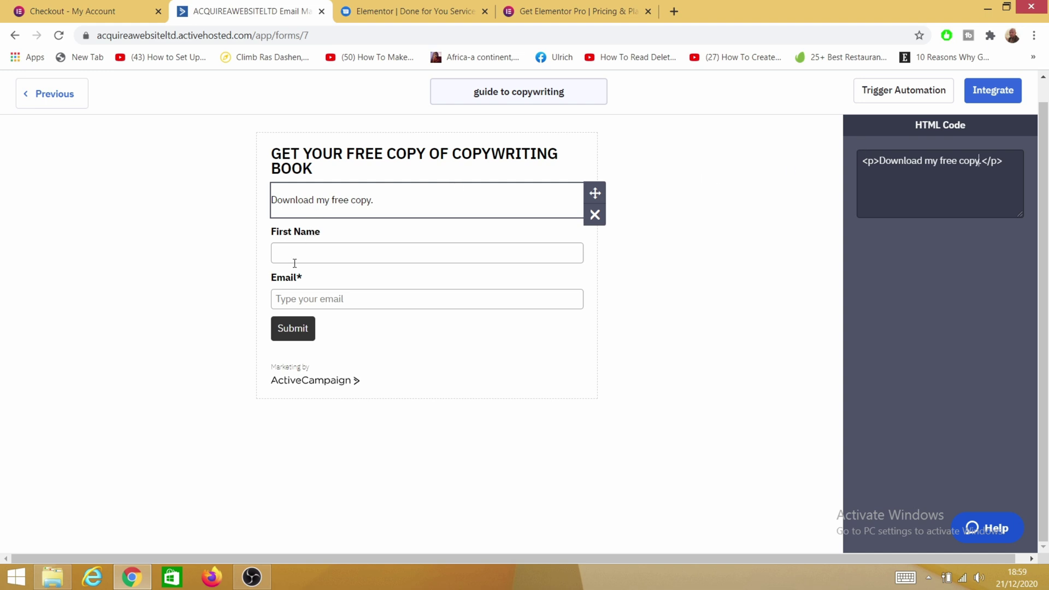
{"action": "left_click", "coordinate": [296, 262]}
{"action": "left_click", "coordinate": [776, 350]}
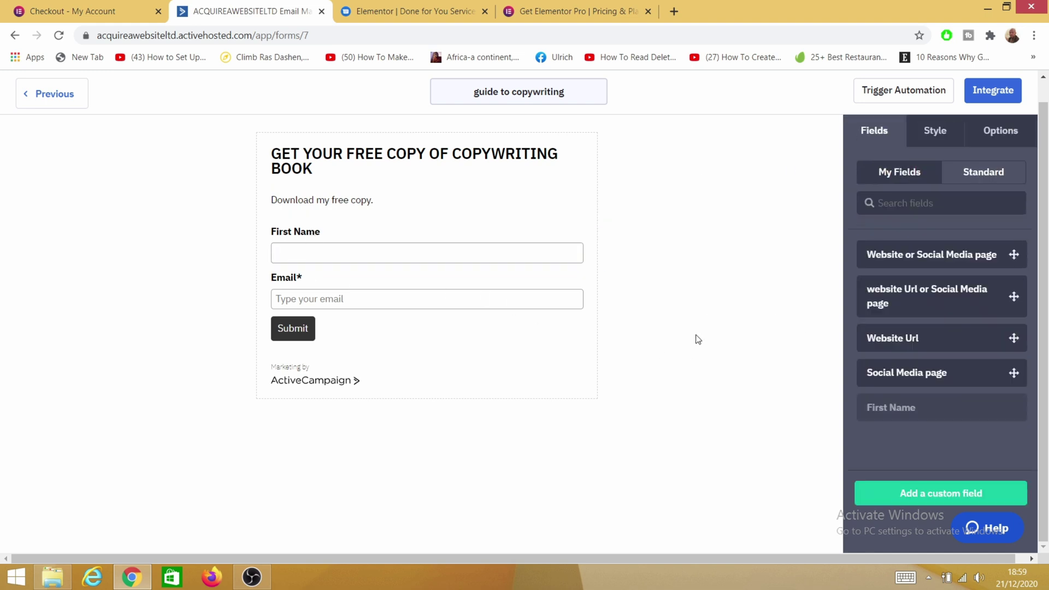
Open the form's style settings and look at the background colour choices.
{"action": "left_click", "coordinate": [941, 137]}
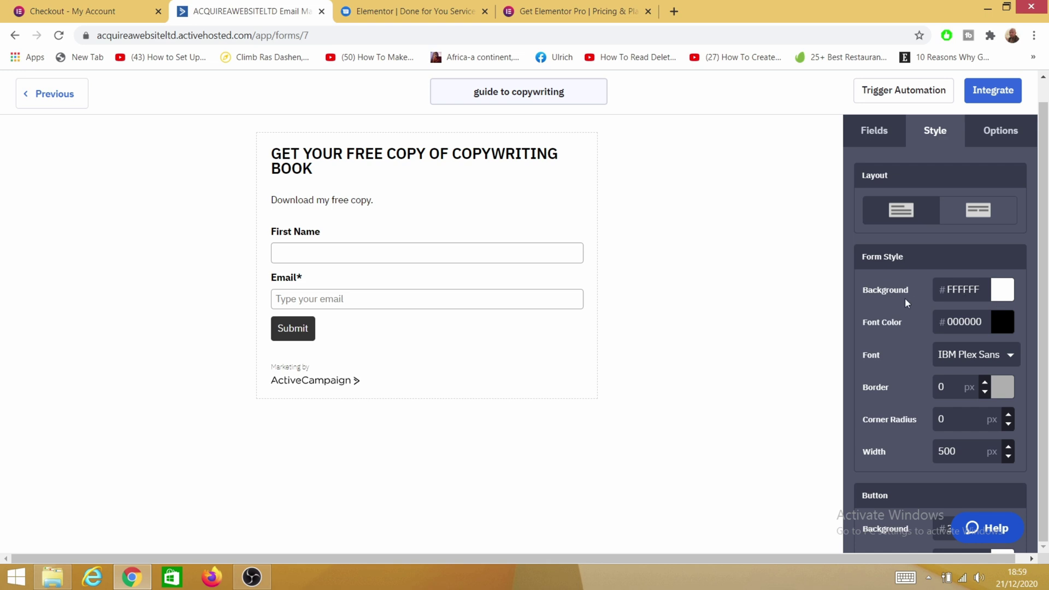
{"action": "left_click", "coordinate": [968, 289]}
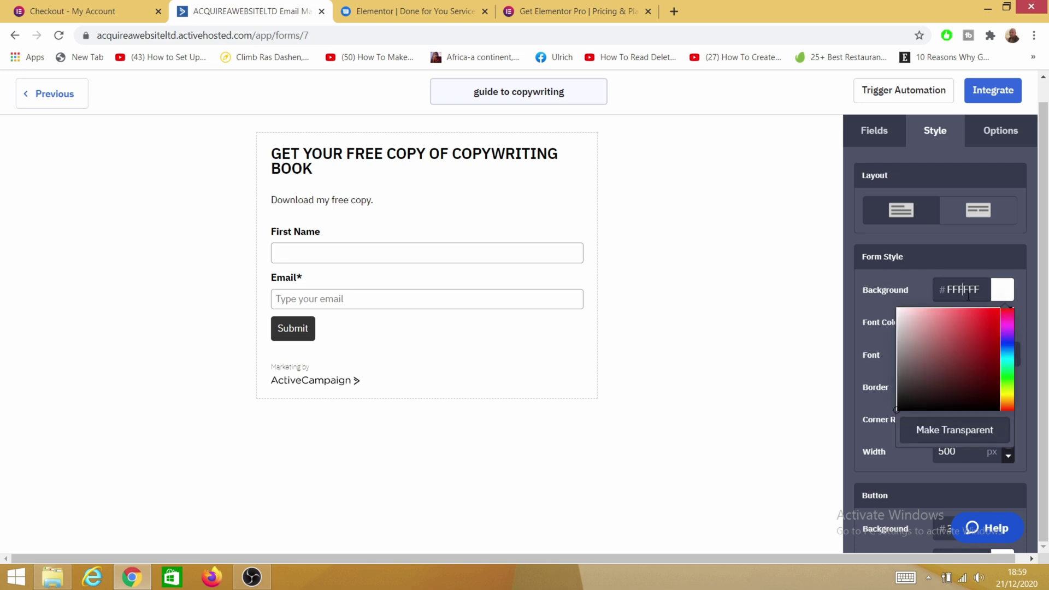
{"action": "left_click", "coordinate": [914, 288]}
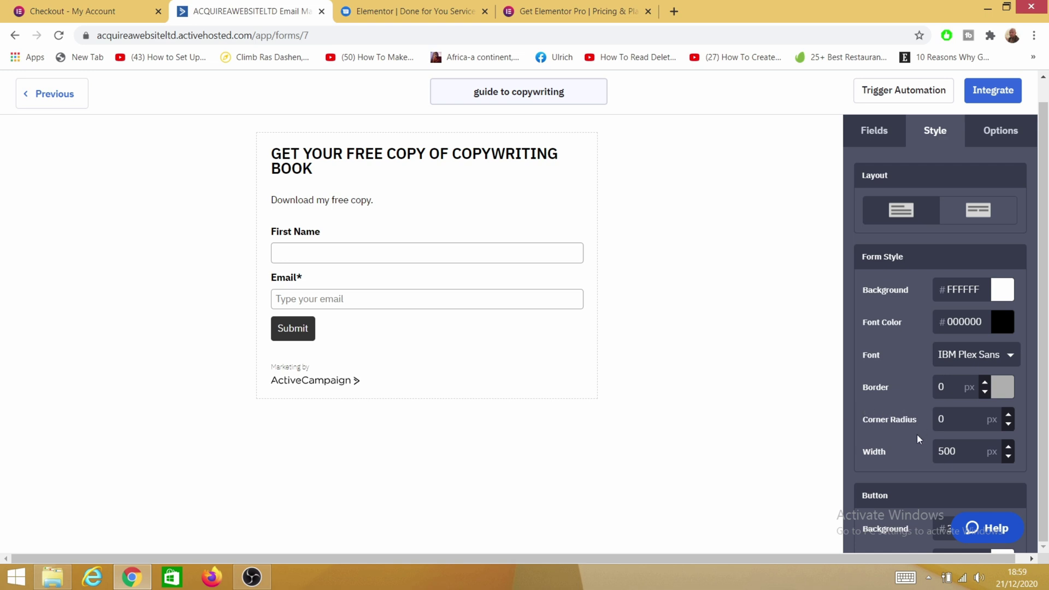
Turn off opt-in confirmation for the form's subscription to the Get Your Free copy list and save the form action.
{"action": "scroll", "coordinate": [954, 452], "scroll_direction": "down", "scroll_amount": 4}
{"action": "scroll", "coordinate": [975, 426], "scroll_direction": "down", "scroll_amount": 4}
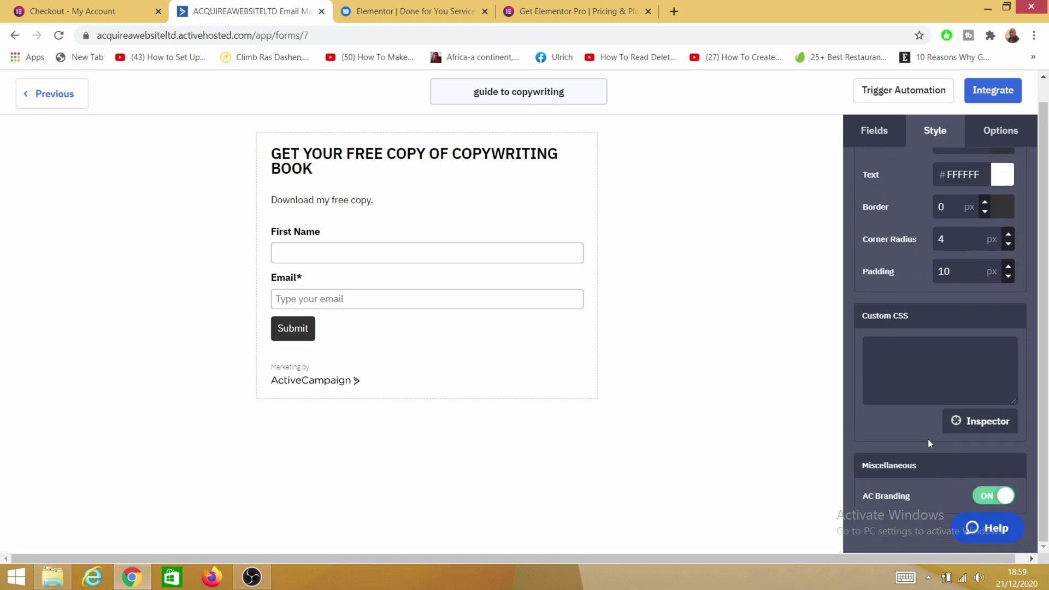
{"action": "scroll", "coordinate": [930, 449], "scroll_direction": "up", "scroll_amount": 8}
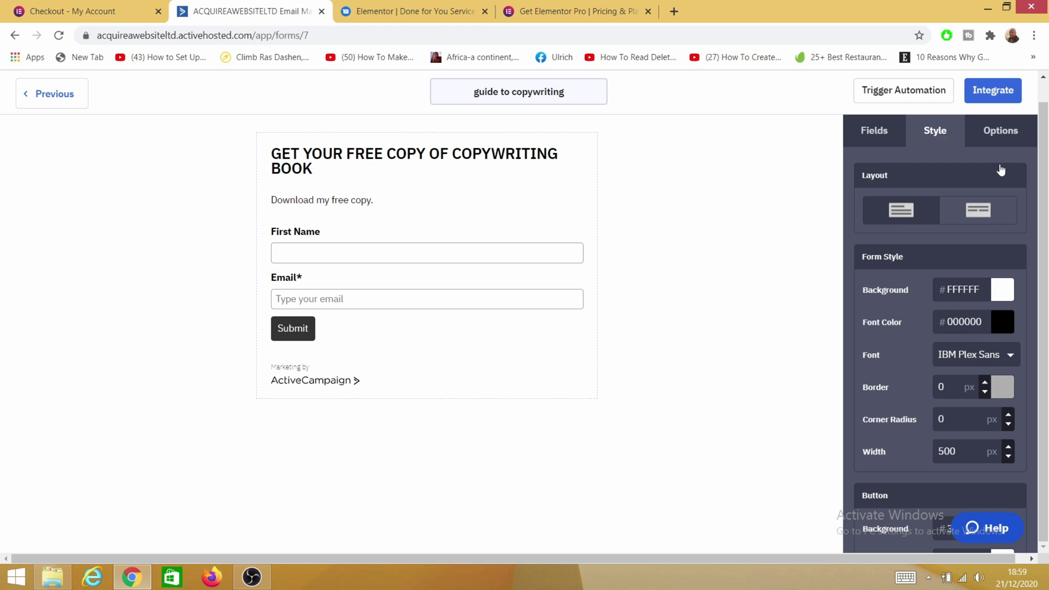
{"action": "left_click", "coordinate": [1009, 144]}
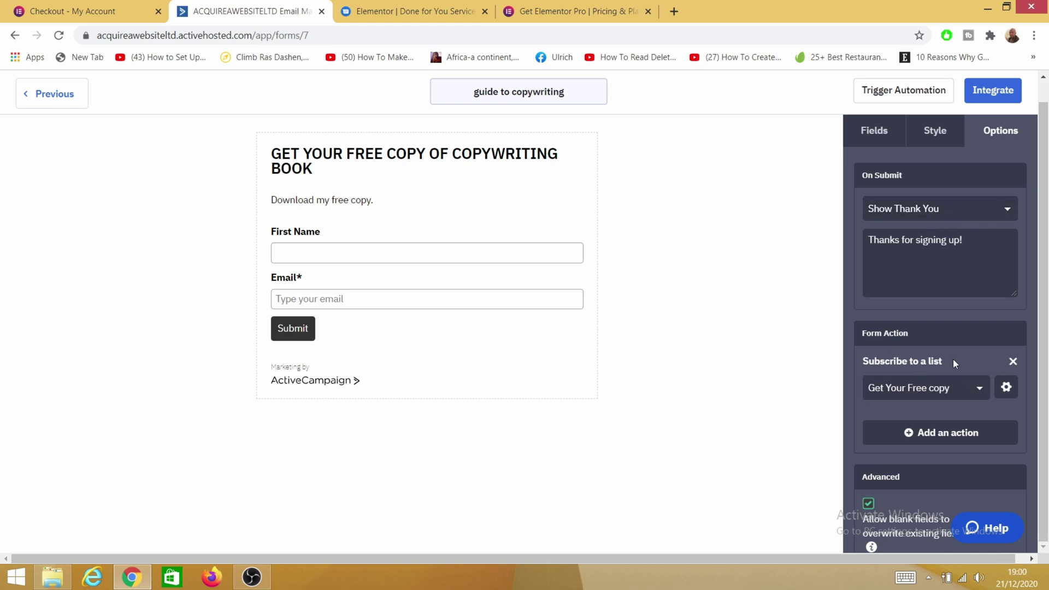
{"action": "left_click", "coordinate": [1007, 389]}
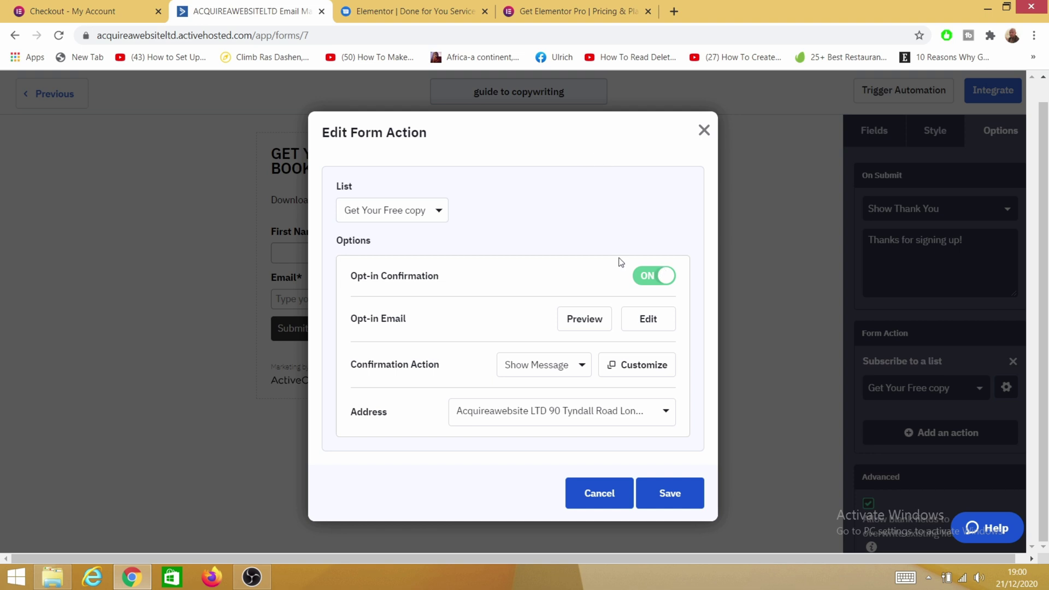
{"action": "left_click", "coordinate": [646, 279]}
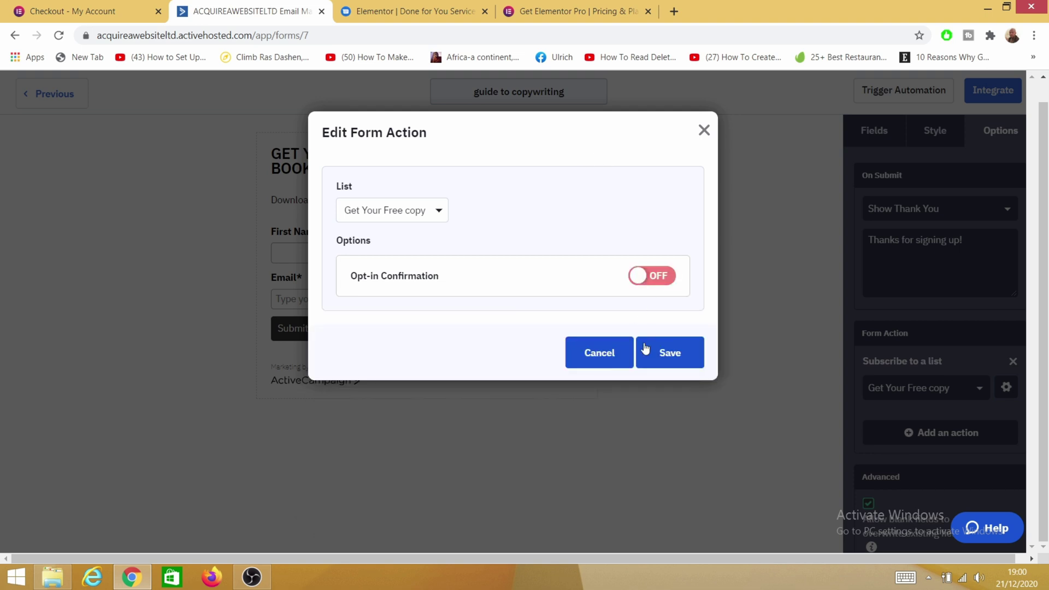
{"action": "left_click", "coordinate": [676, 361]}
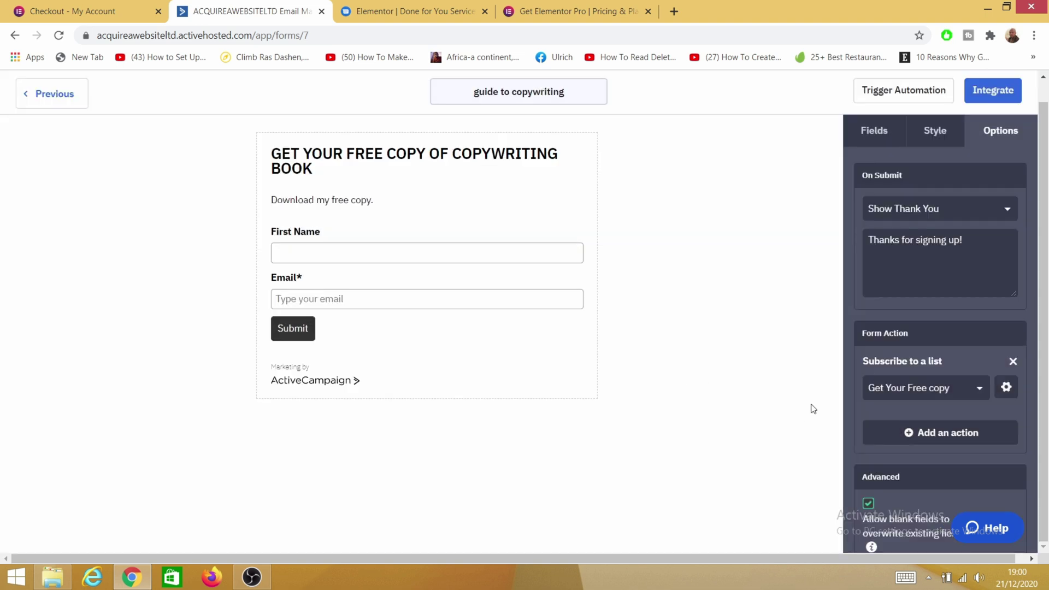
Look through the form's embed and WordPress integration options, and save and exit the form.
{"action": "scroll", "coordinate": [947, 339], "scroll_direction": "down", "scroll_amount": 2}
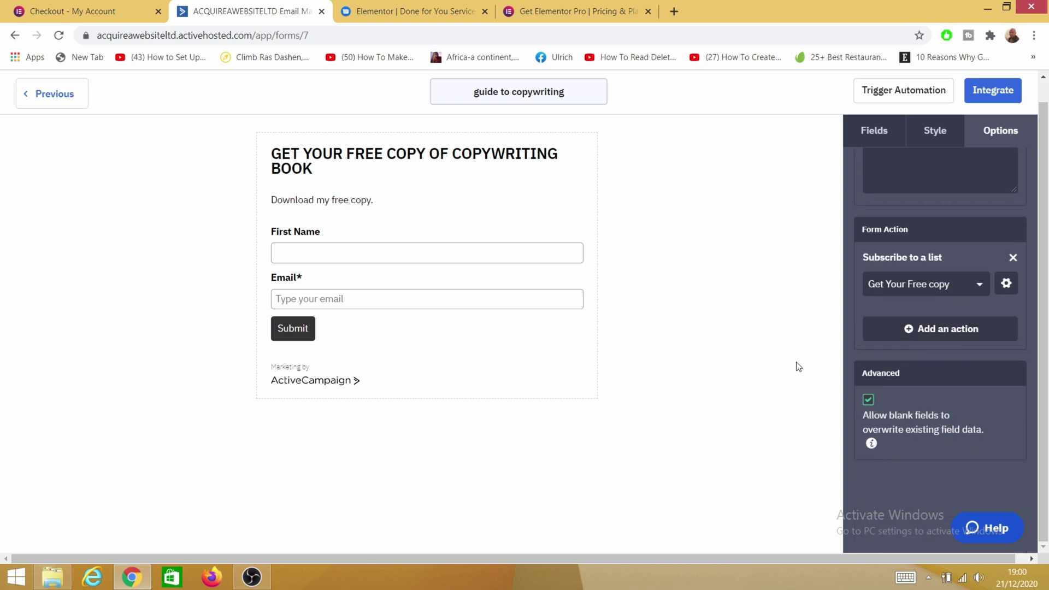
{"action": "scroll", "coordinate": [798, 350], "scroll_direction": "up", "scroll_amount": 1}
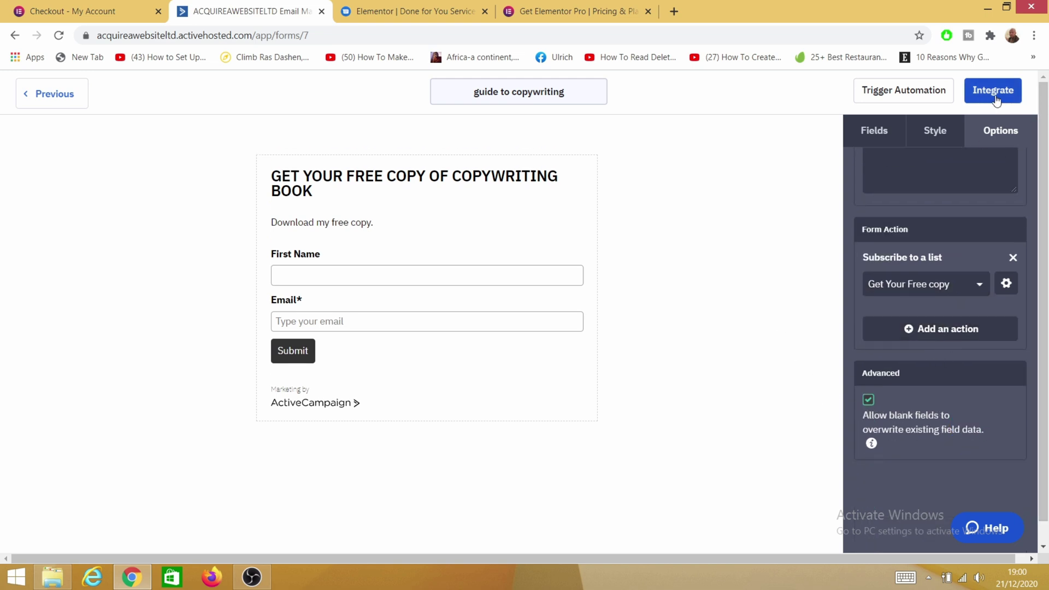
{"action": "left_click", "coordinate": [995, 98]}
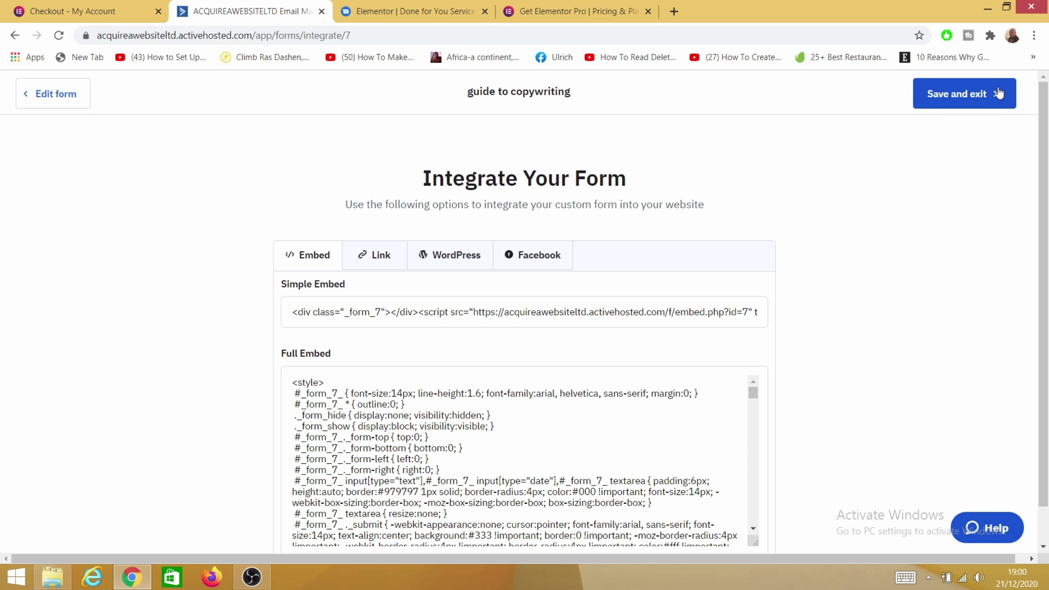
{"action": "left_click", "coordinate": [305, 316]}
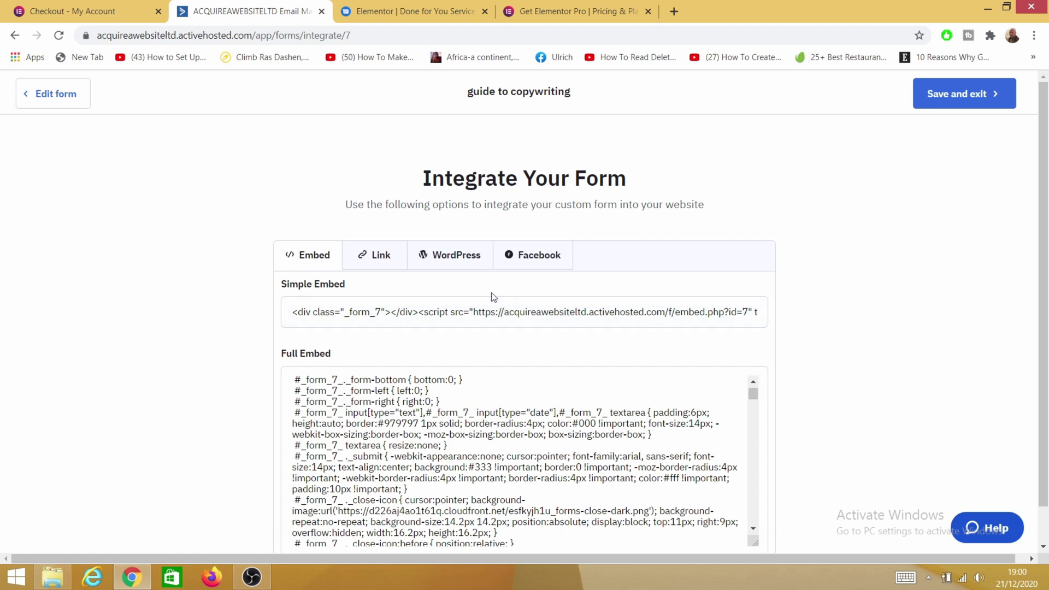
{"action": "left_click", "coordinate": [449, 259]}
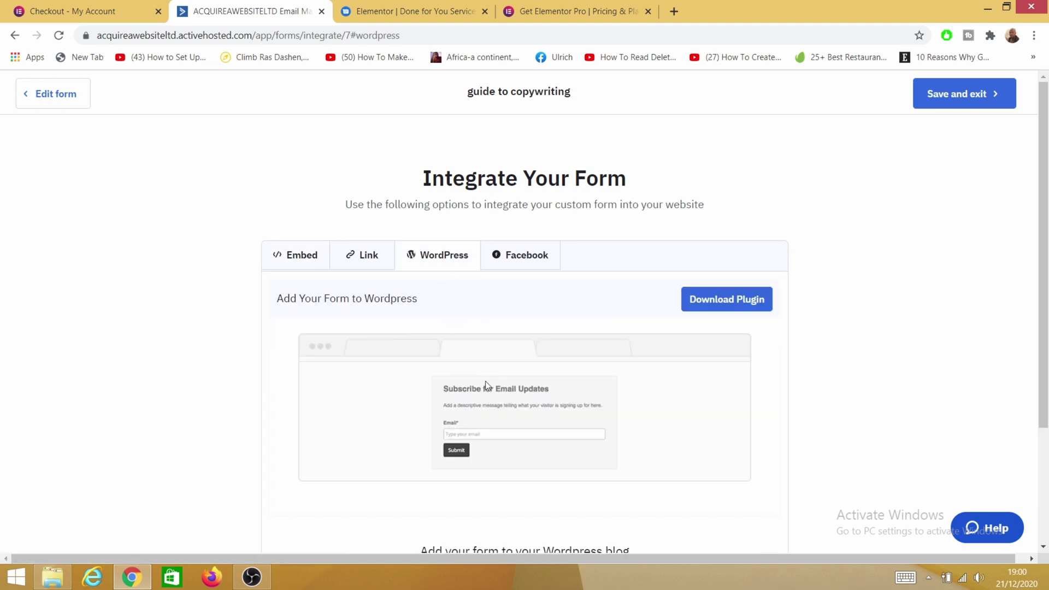
{"action": "left_click", "coordinate": [298, 257]}
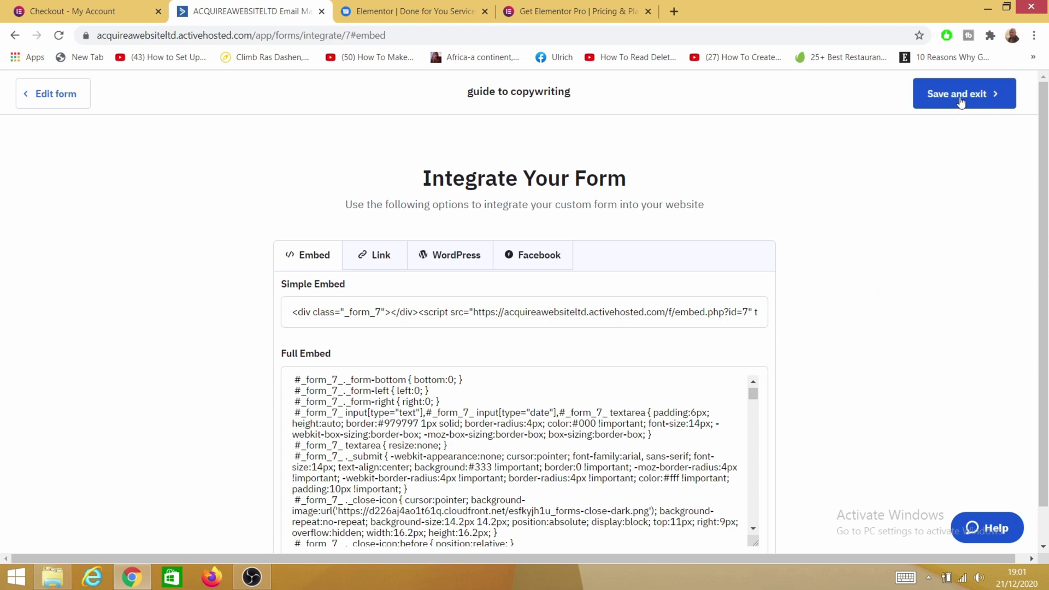
{"action": "left_click", "coordinate": [963, 102]}
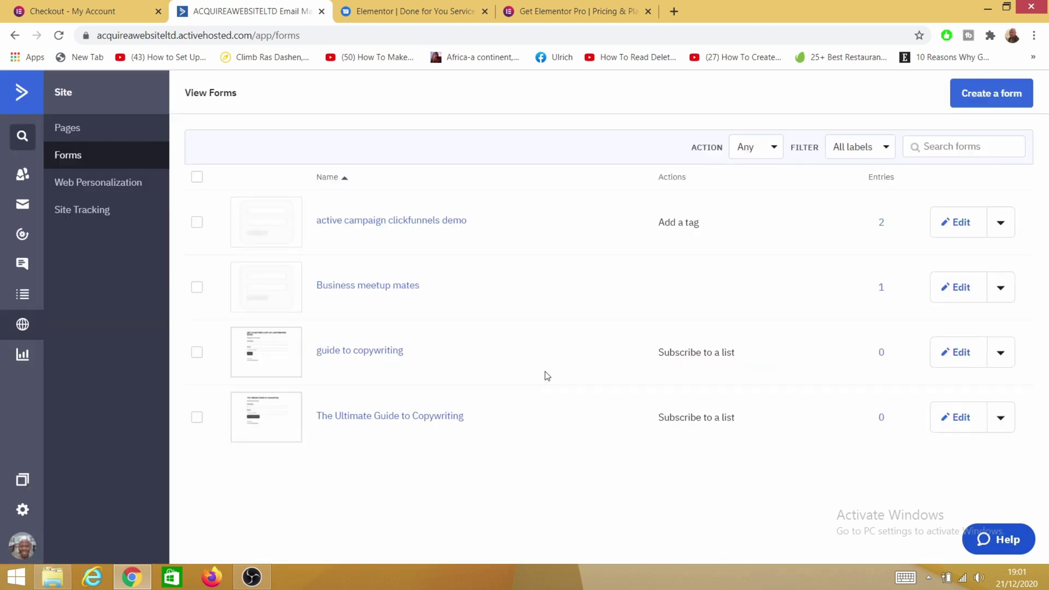
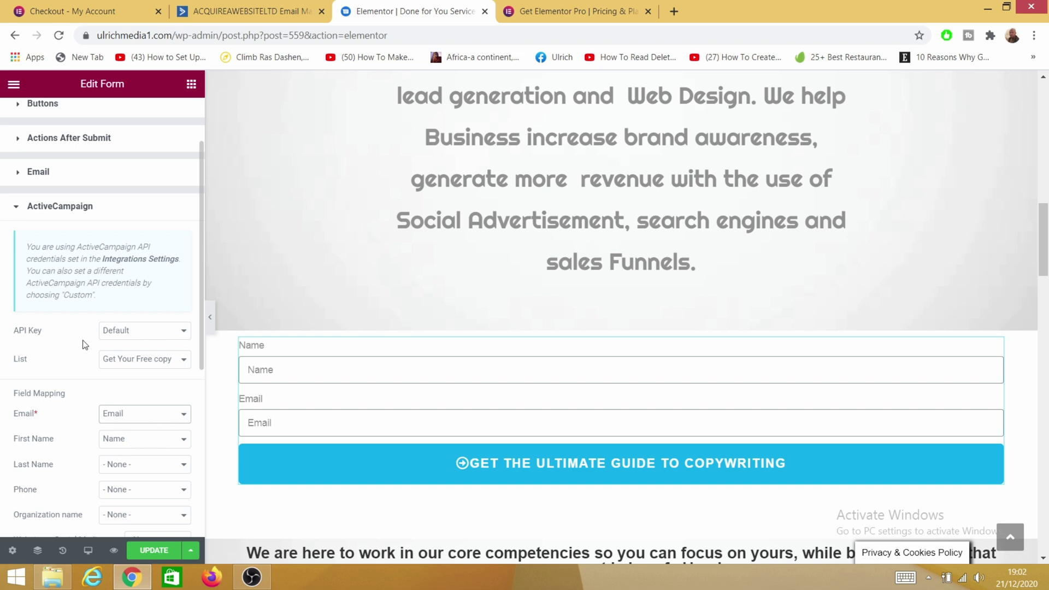
In the Elementor form's ActiveCampaign field mapping, map Email to the Email field and First Name to the Name field.
{"action": "left_click", "coordinate": [166, 418]}
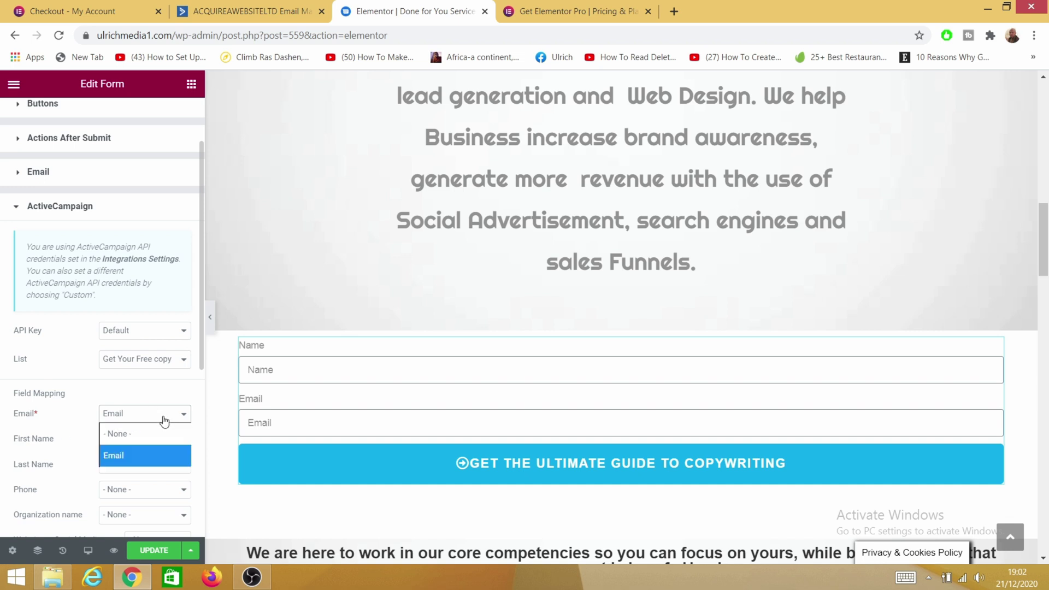
{"action": "left_click", "coordinate": [152, 453]}
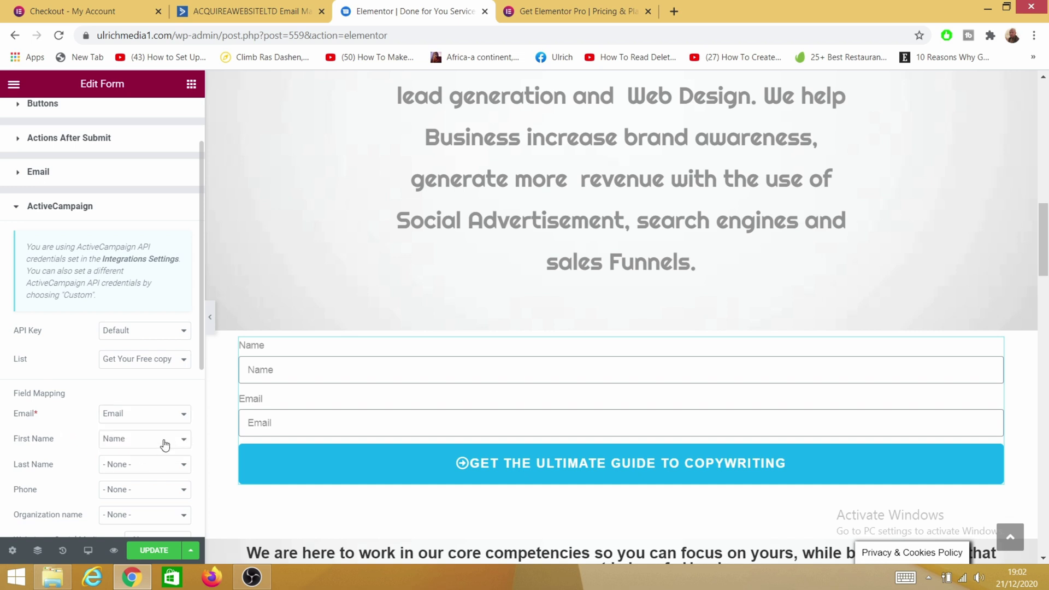
{"action": "left_click", "coordinate": [160, 439]}
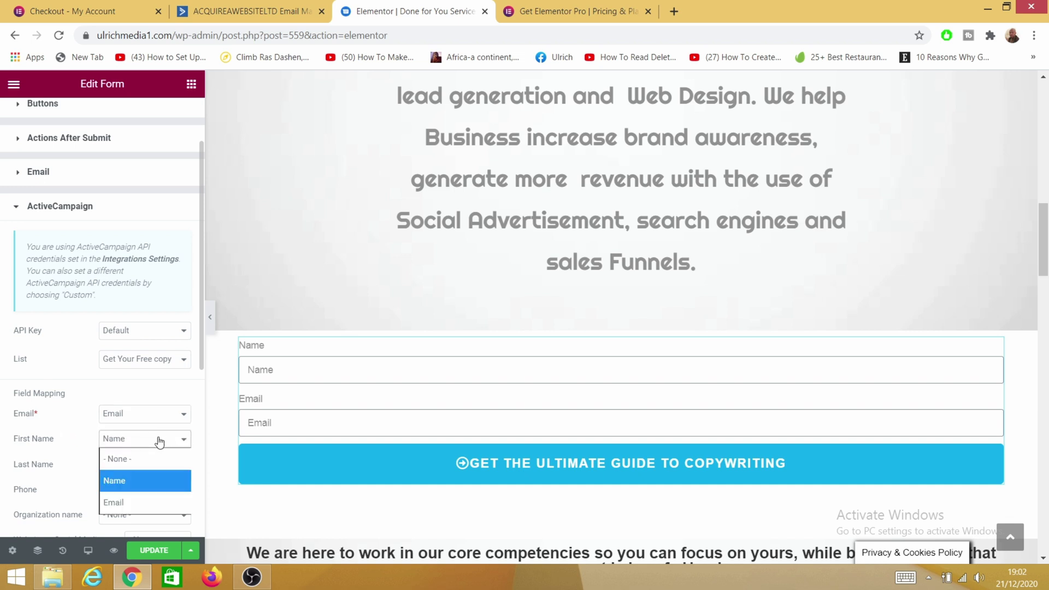
{"action": "left_click", "coordinate": [115, 484]}
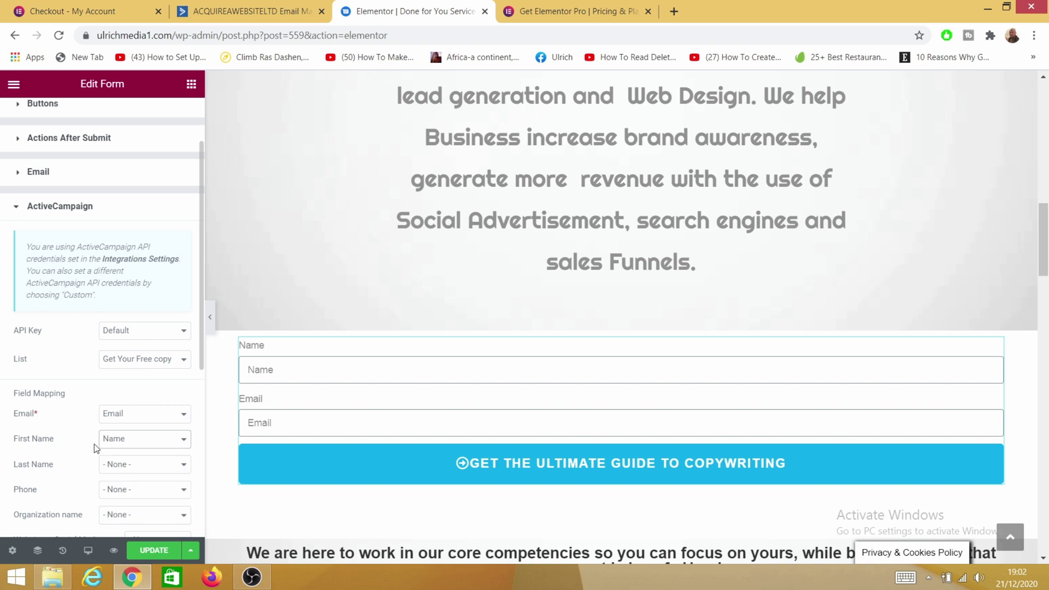
Check the form's steps settings and enable custom messages in its additional options.
{"action": "scroll", "coordinate": [90, 445], "scroll_direction": "down", "scroll_amount": 5}
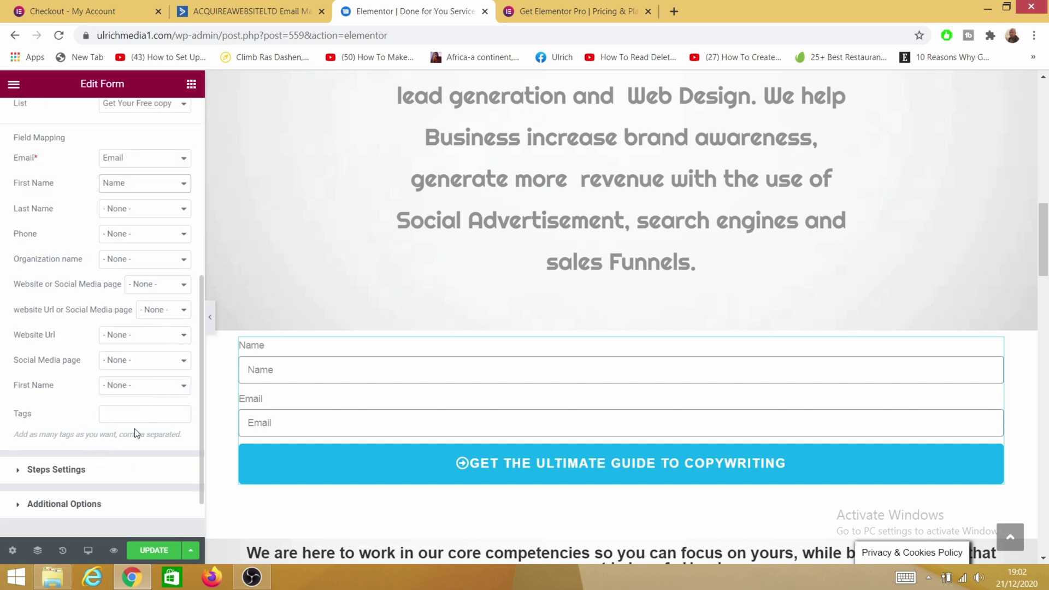
{"action": "left_click", "coordinate": [25, 476]}
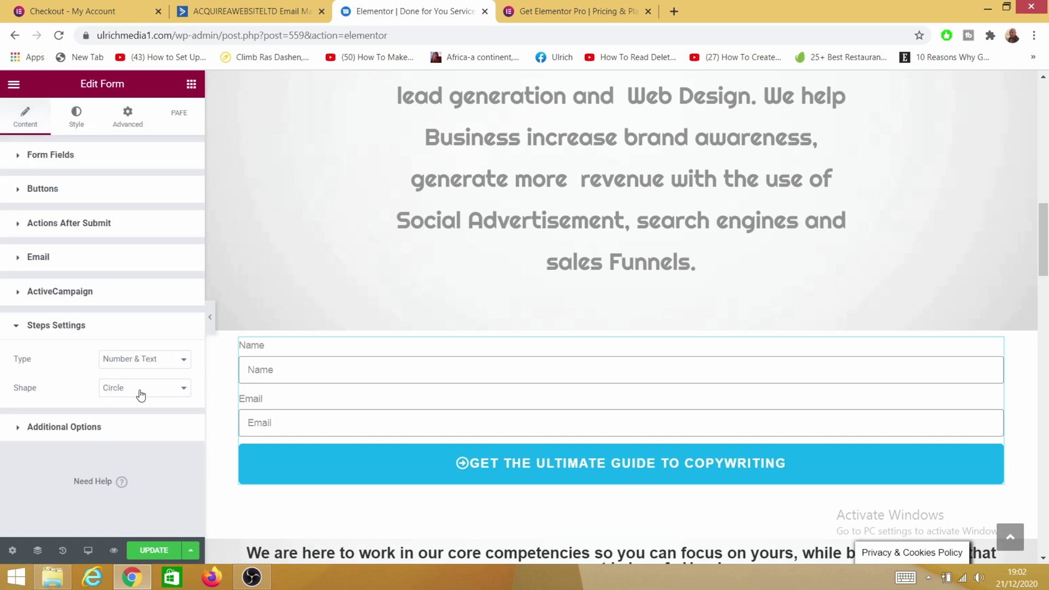
{"action": "left_click", "coordinate": [19, 433]}
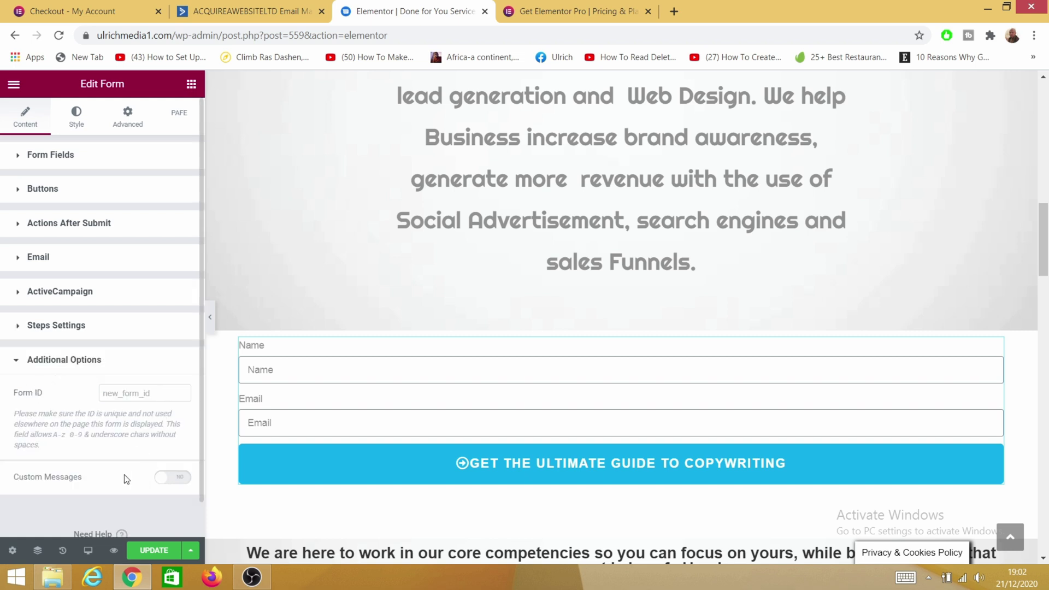
{"action": "scroll", "coordinate": [111, 465], "scroll_direction": "down", "scroll_amount": 1}
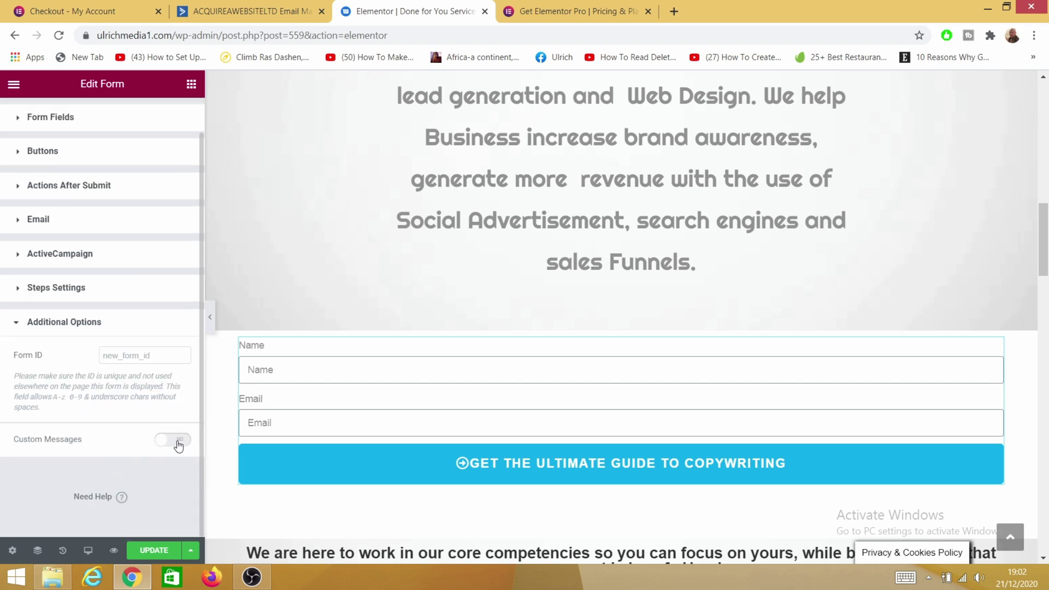
{"action": "left_click", "coordinate": [176, 440]}
Change the form's success message to "Your ultimate guide was sent successfully.".
{"action": "scroll", "coordinate": [139, 459], "scroll_direction": "down", "scroll_amount": 3}
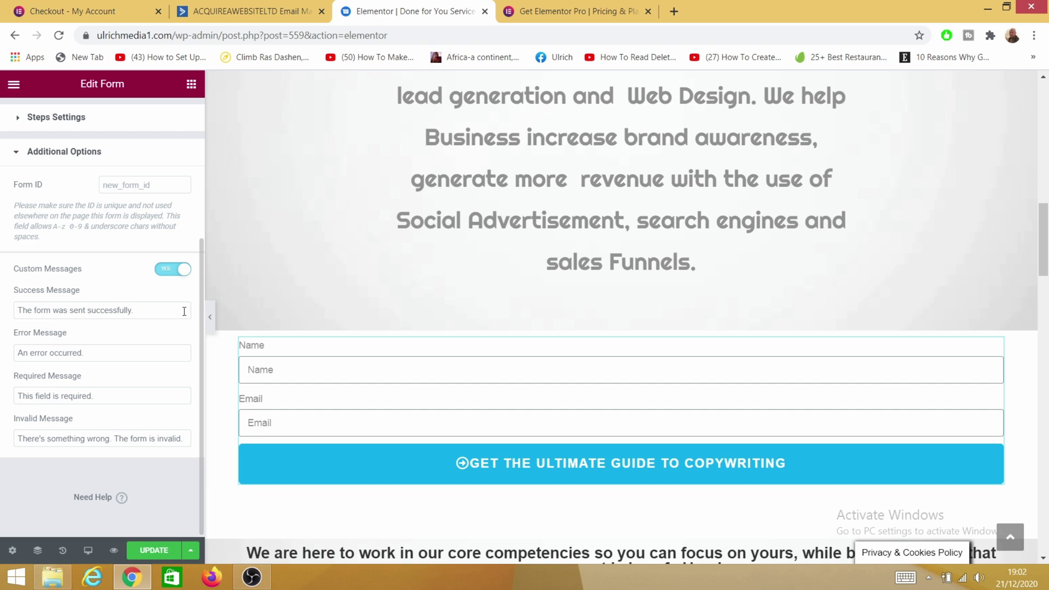
{"action": "left_click_drag", "start_coordinate": [145, 311], "coordinate": [5, 290]}
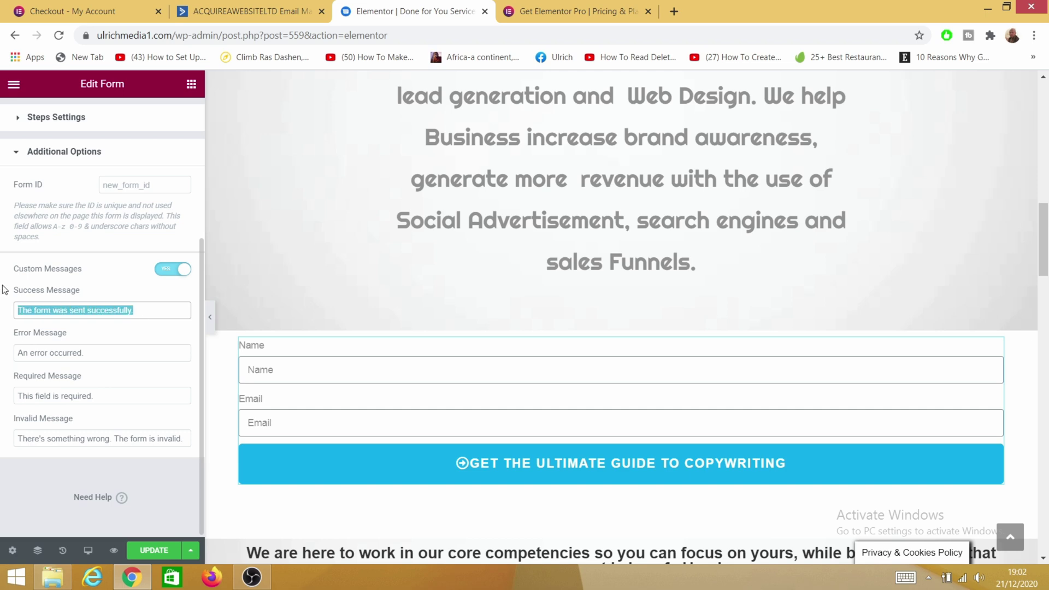
{"action": "left_click", "coordinate": [155, 309]}
{"action": "type", "text": "Your ultimate guide"}
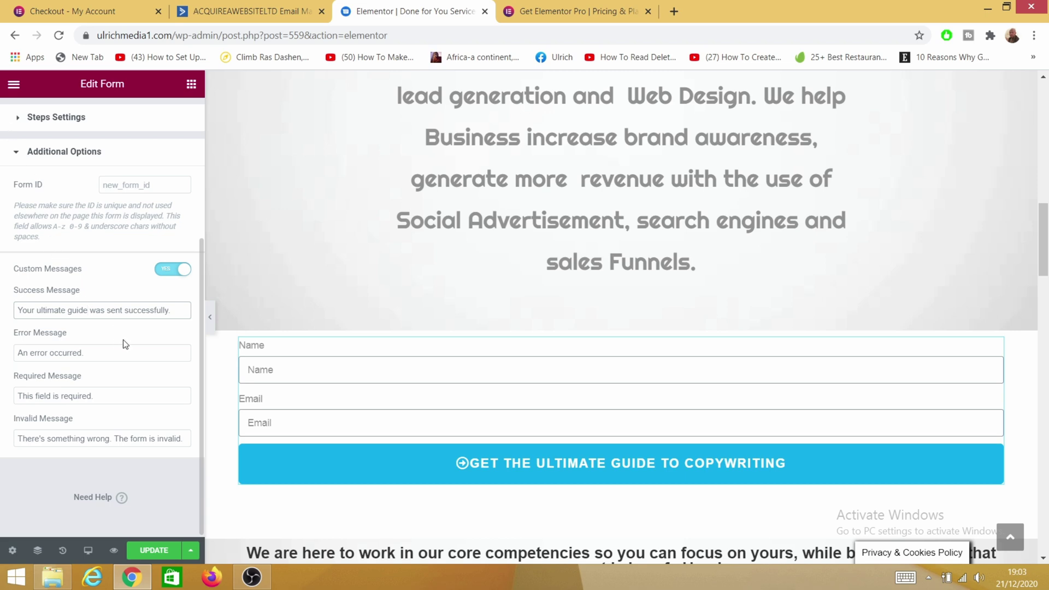
{"action": "scroll", "coordinate": [120, 371], "scroll_direction": "up", "scroll_amount": 3}
{"action": "scroll", "coordinate": [140, 434], "scroll_direction": "down", "scroll_amount": 3}
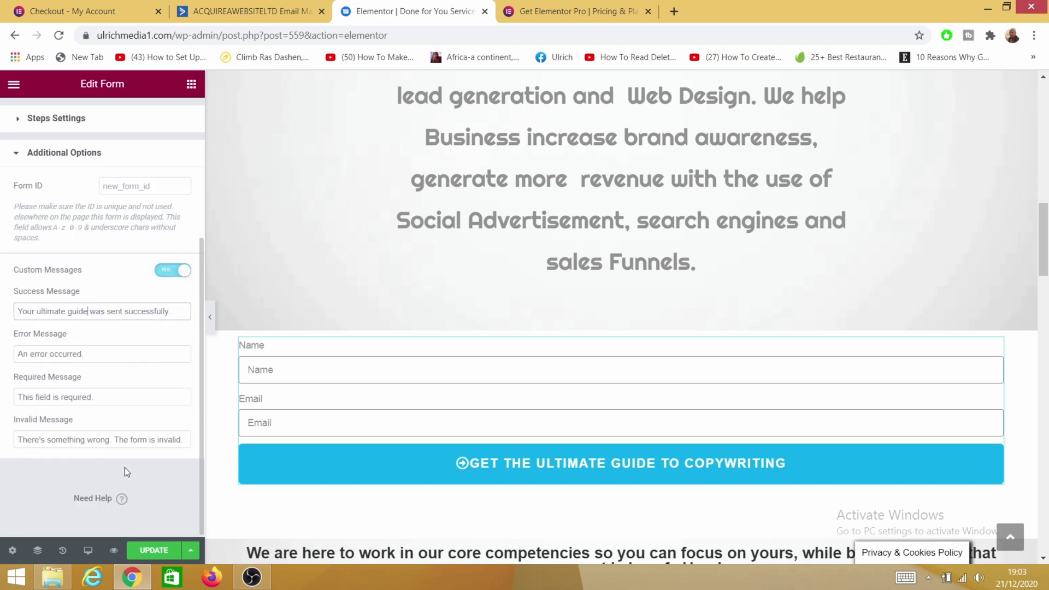
Add a Redirect action to the form's actions after submit, alongside Email and ActiveCampaign.
{"action": "scroll", "coordinate": [62, 377], "scroll_direction": "up", "scroll_amount": 3}
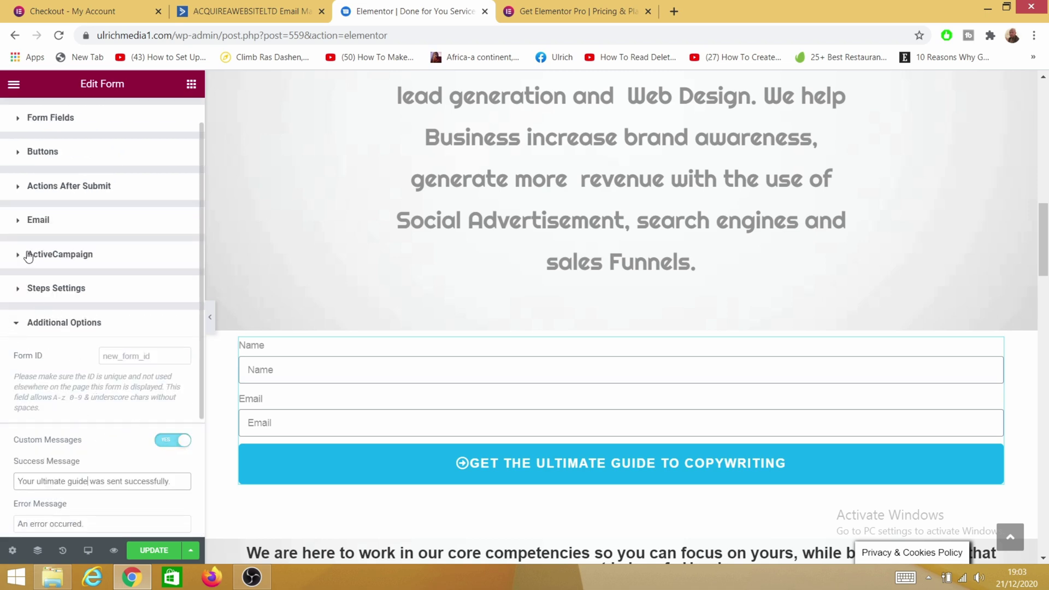
{"action": "left_click", "coordinate": [69, 185]}
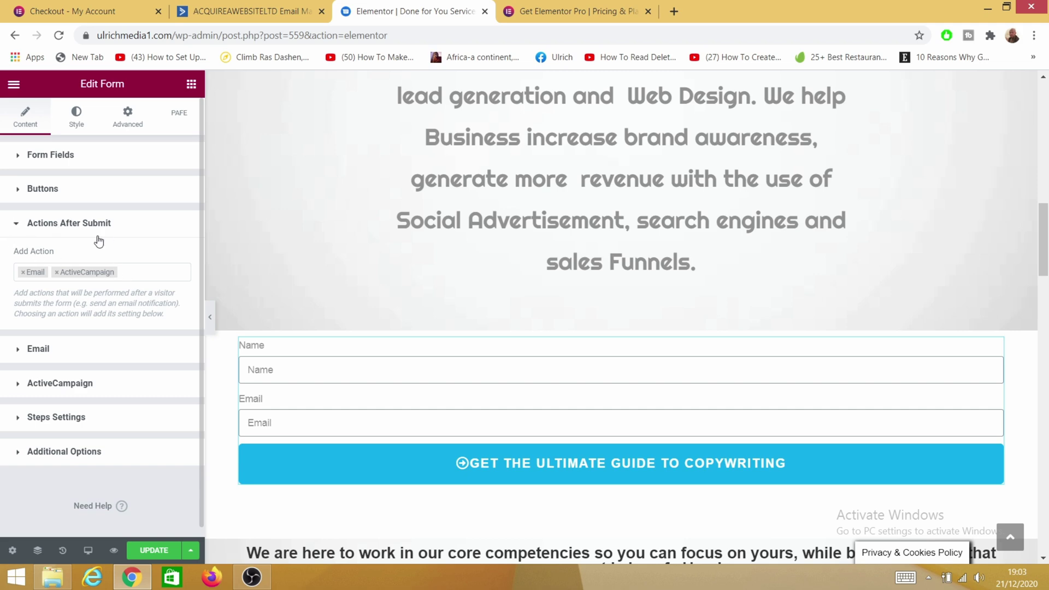
{"action": "left_click", "coordinate": [118, 273]}
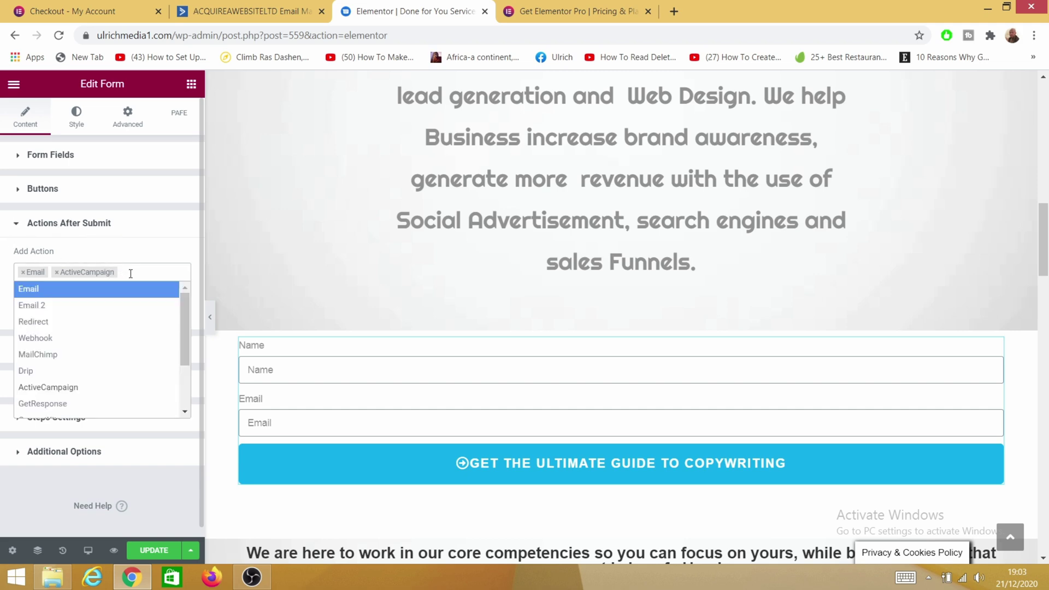
{"action": "left_click", "coordinate": [48, 325]}
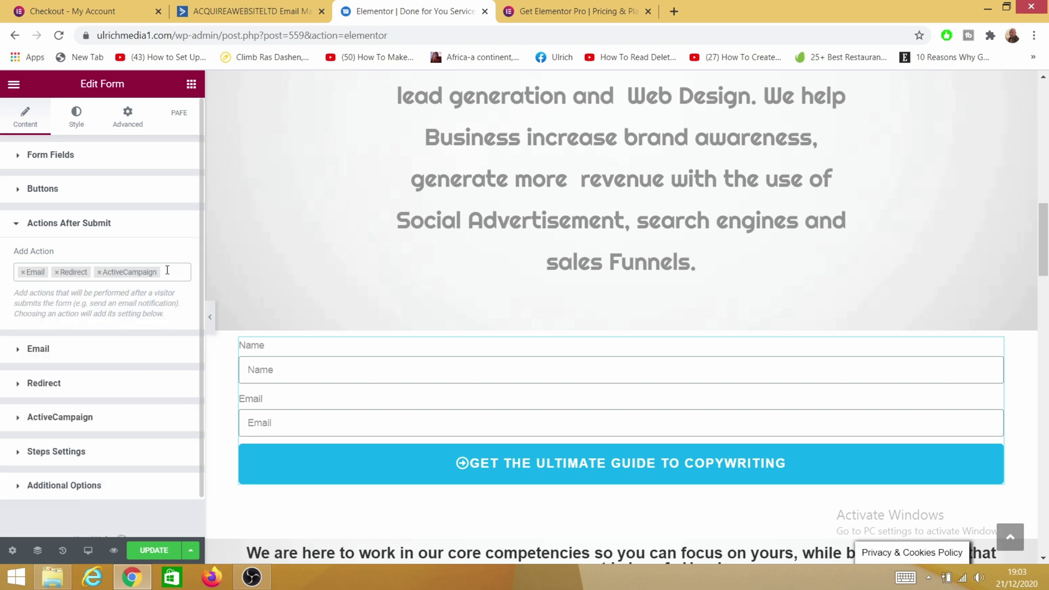
{"action": "left_click", "coordinate": [162, 272]}
{"action": "left_click", "coordinate": [49, 323]}
{"action": "left_click", "coordinate": [50, 324]}
Open the form's redirect settings and start editing the Redirect To link.
{"action": "left_click", "coordinate": [19, 390]}
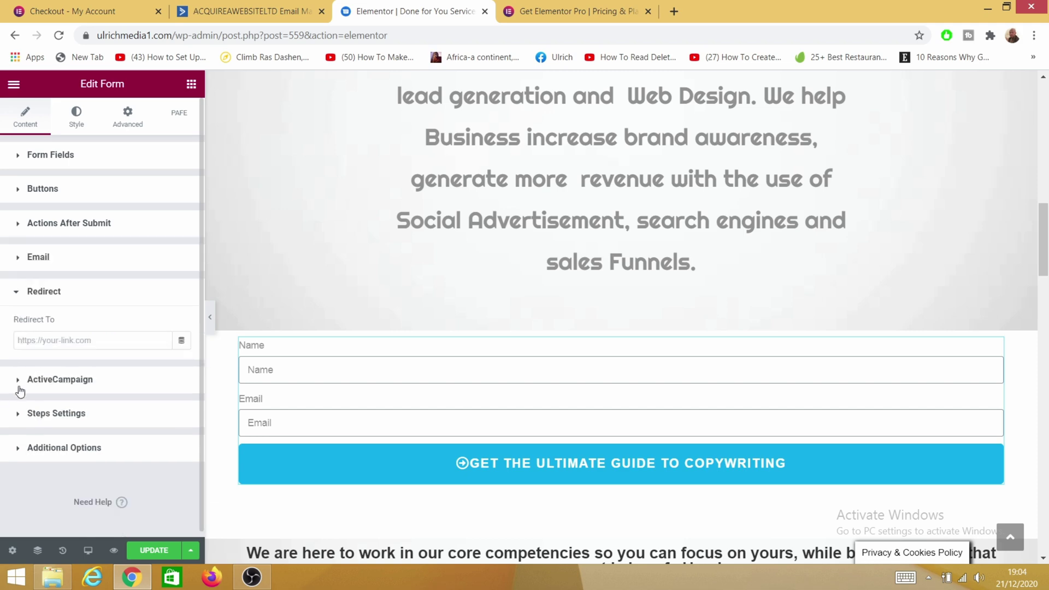
{"action": "left_click", "coordinate": [34, 343]}
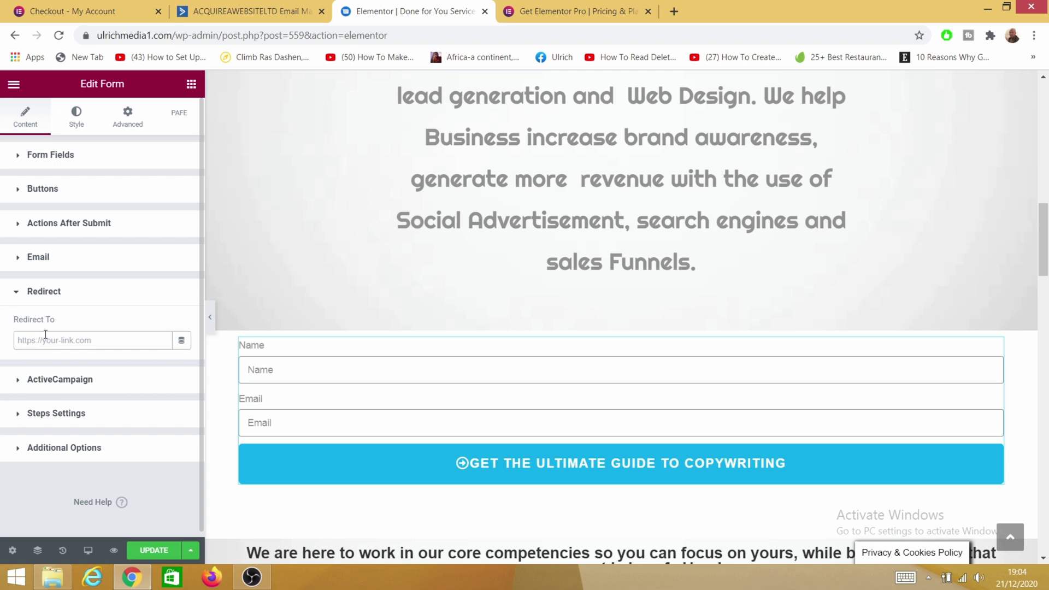